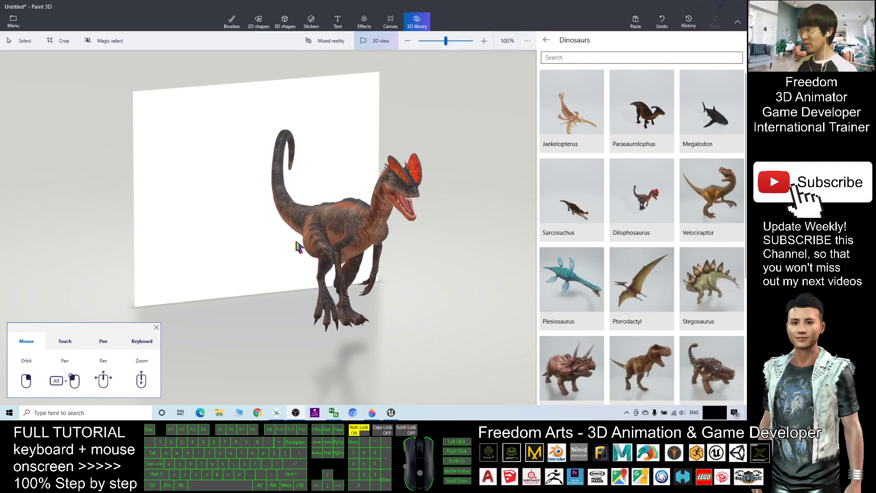
# - Orbit the Dilophosaurus scene, glance at the Unreal browser, then close Paint 3D
pyautogui.moveTo(295, 245); pyautogui.dragTo(251, 249, button='right')
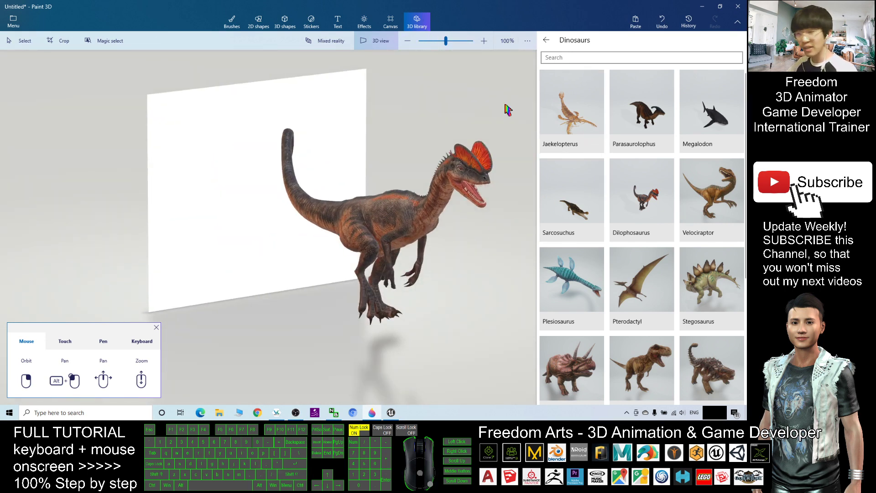
pyautogui.click(392, 414)
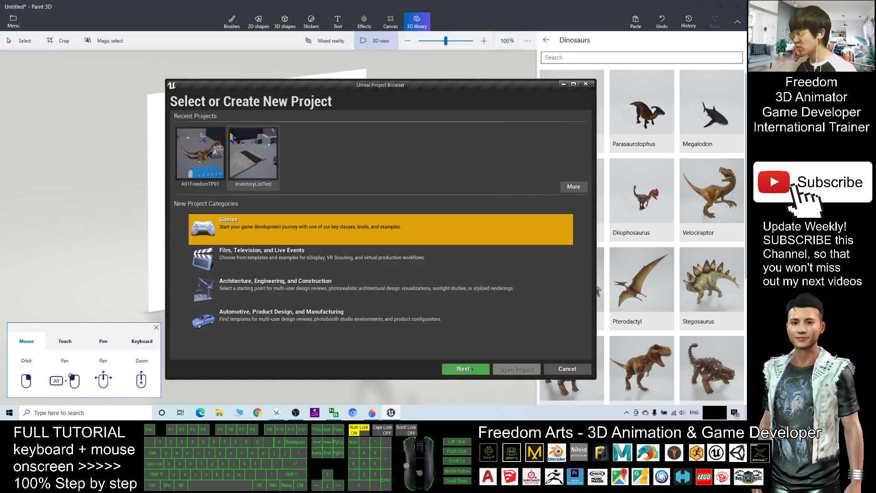
pyautogui.click(255, 5)
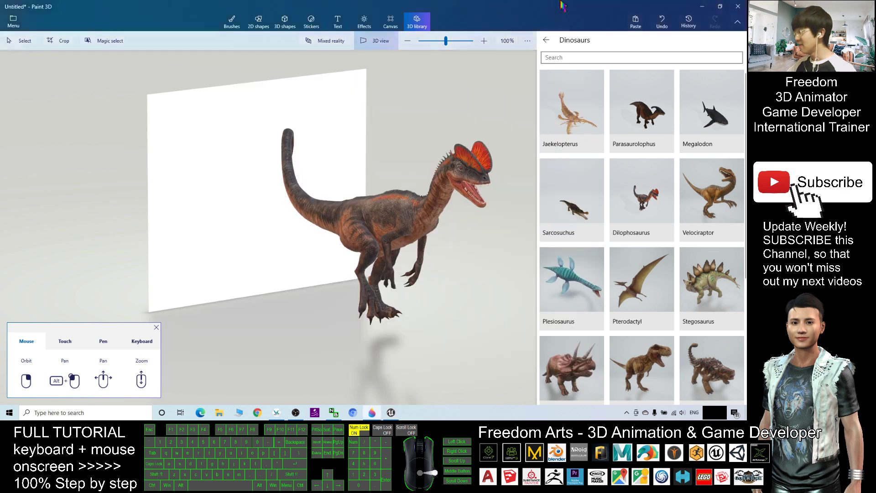
pyautogui.click(740, 6)
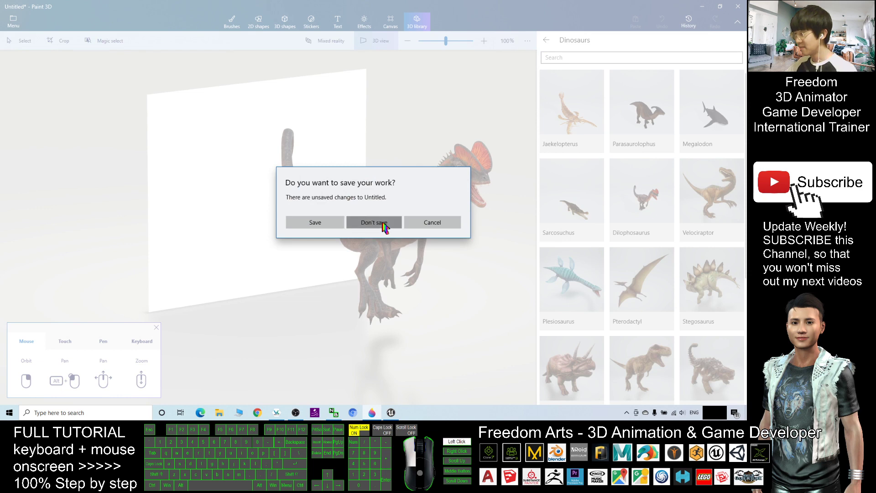
# - Discard the Dilophosaurus scene and create Games > Third Person project TutorialPaint3D01
pyautogui.click(388, 224)
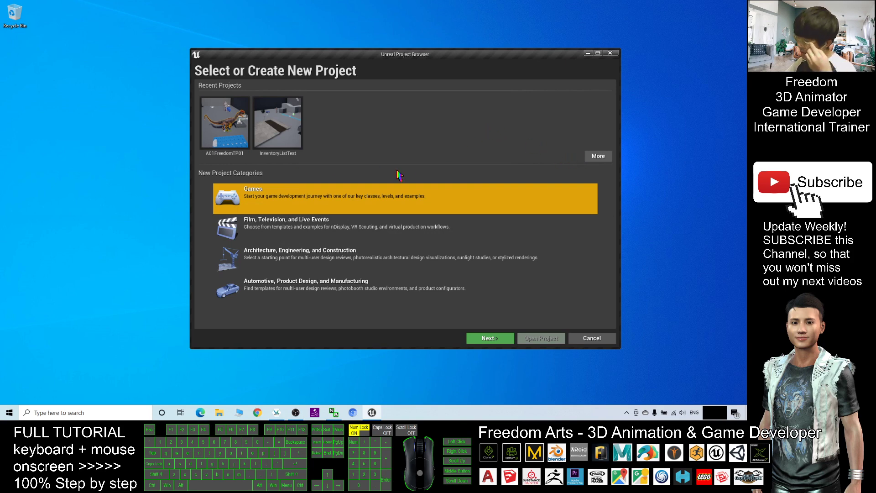
pyautogui.doubleClick(273, 203)
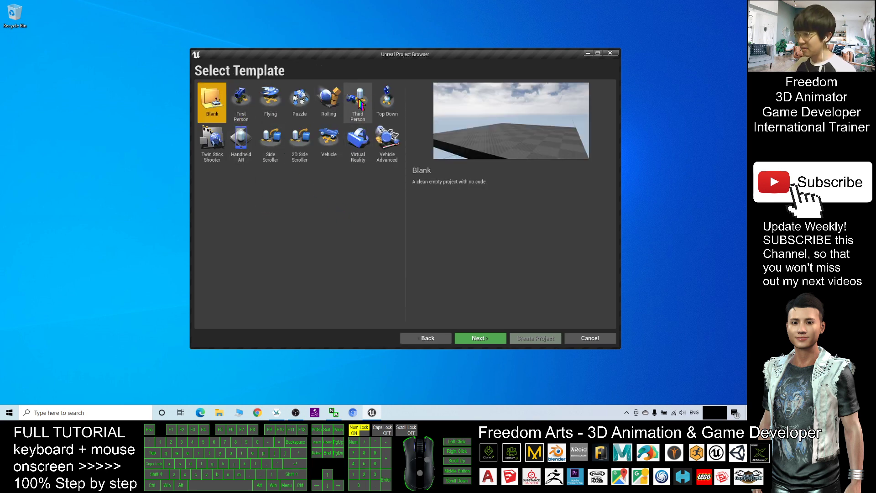
pyautogui.doubleClick(359, 103)
pyautogui.click(477, 313)
pyautogui.write('TutorialPaint3D01')
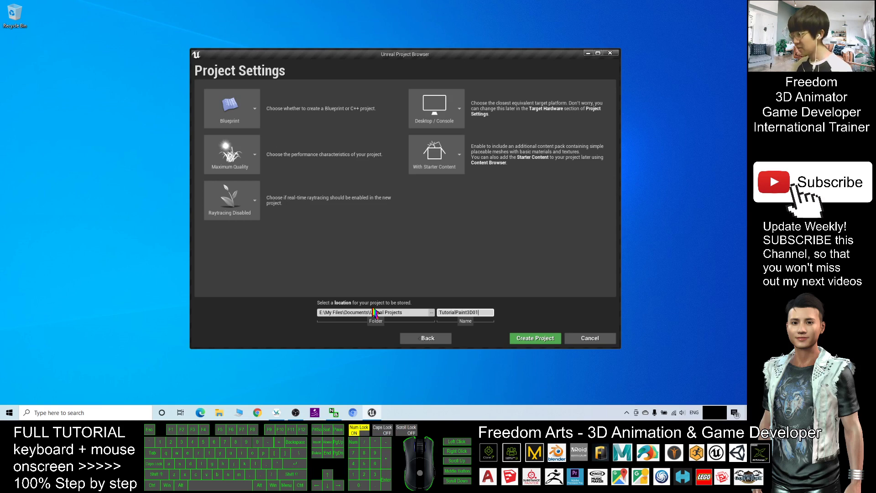
pyautogui.click(533, 342)
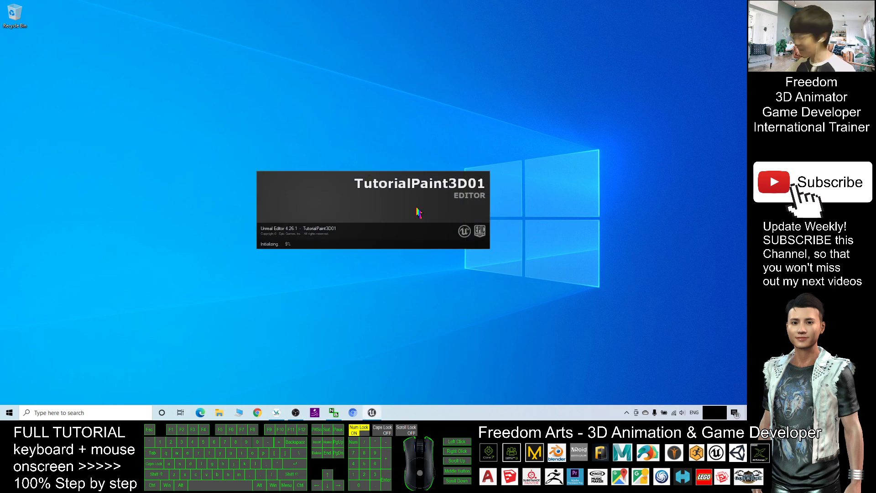
# - Open Windows search to look for paint3d
pyautogui.click(103, 414)
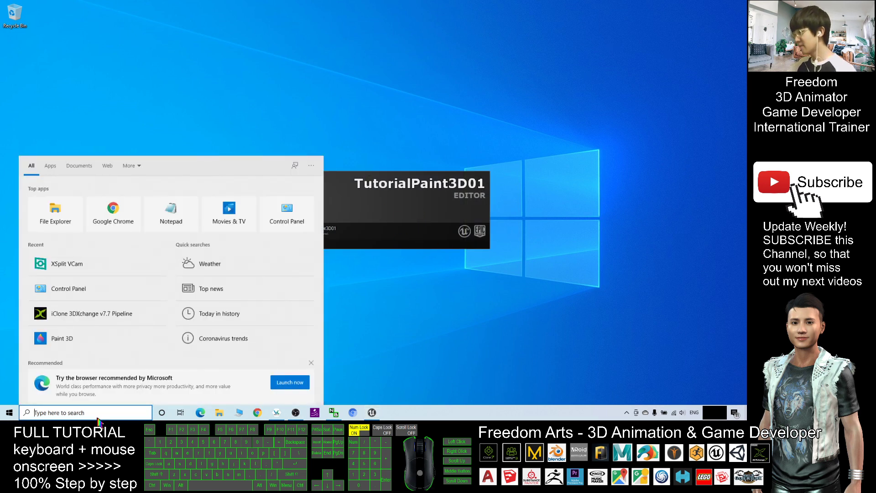
pyautogui.write('p')
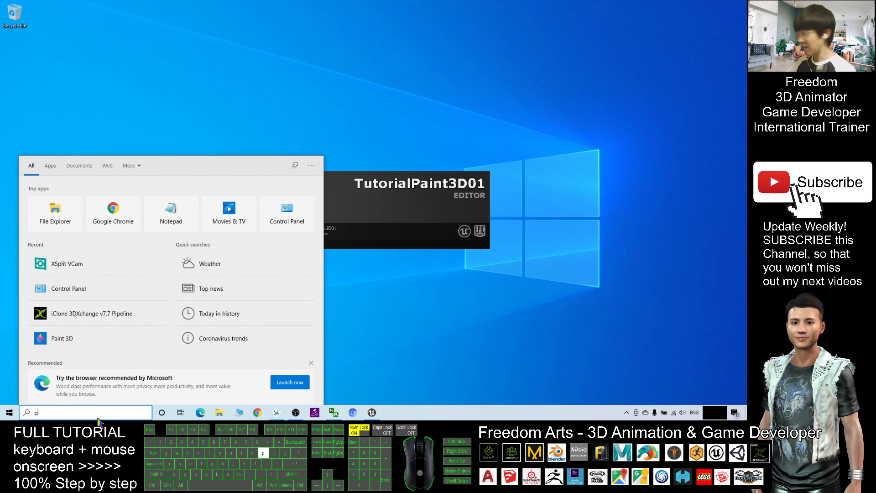
pyautogui.write('aint3d')
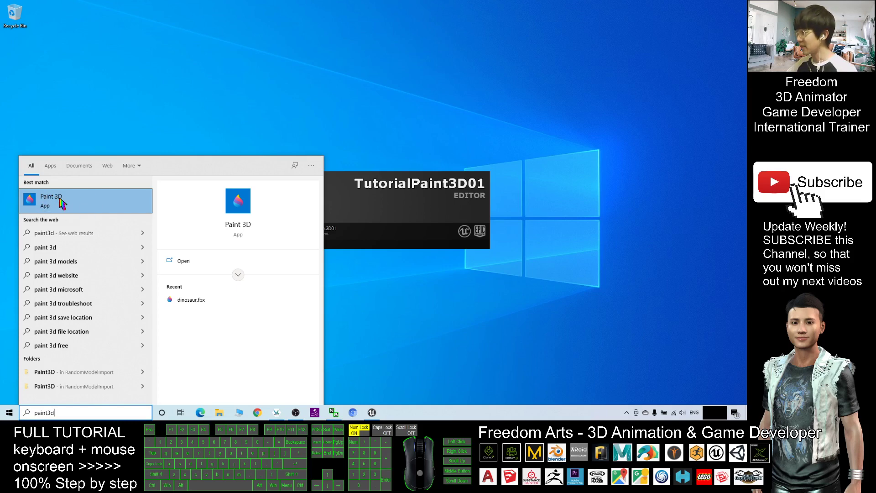
# - Launch Paint 3D from the search results and start a new blank scene
pyautogui.click(61, 203)
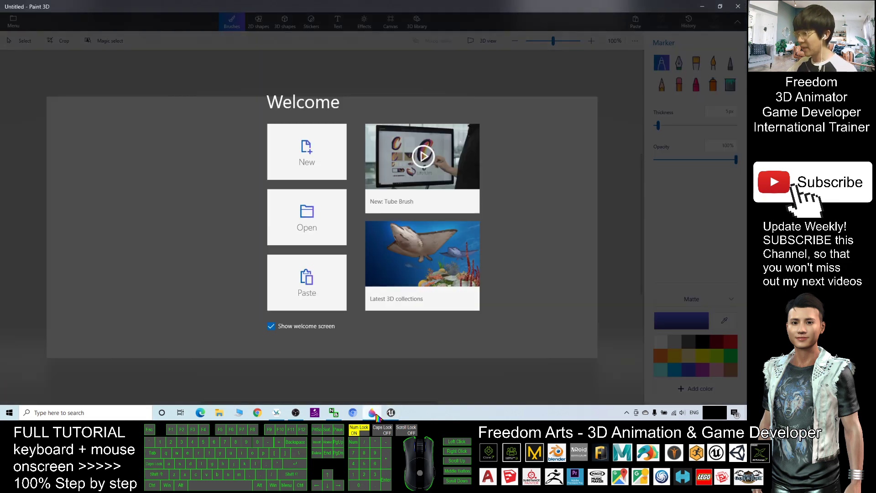
pyautogui.hotkey('alt', 'Tab')
pyautogui.click(306, 161)
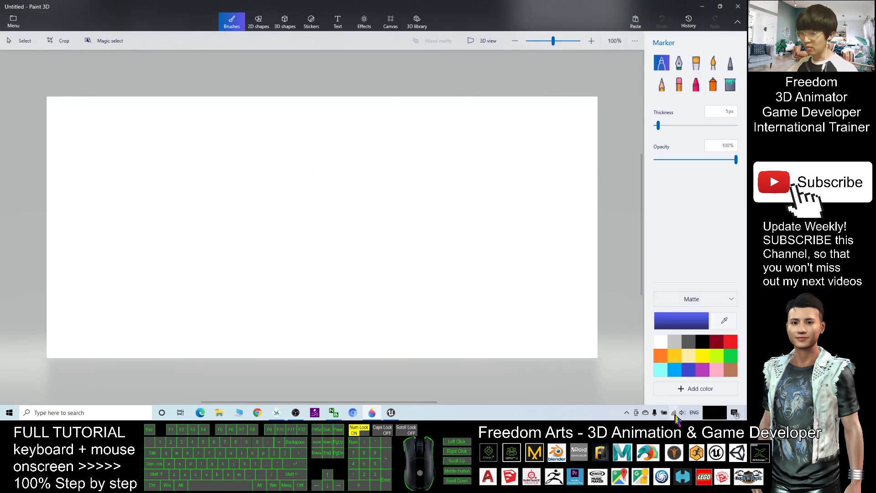
# - Search the 3D library for 'dinosaur' and switch the canvas to 3D view
pyautogui.click(419, 29)
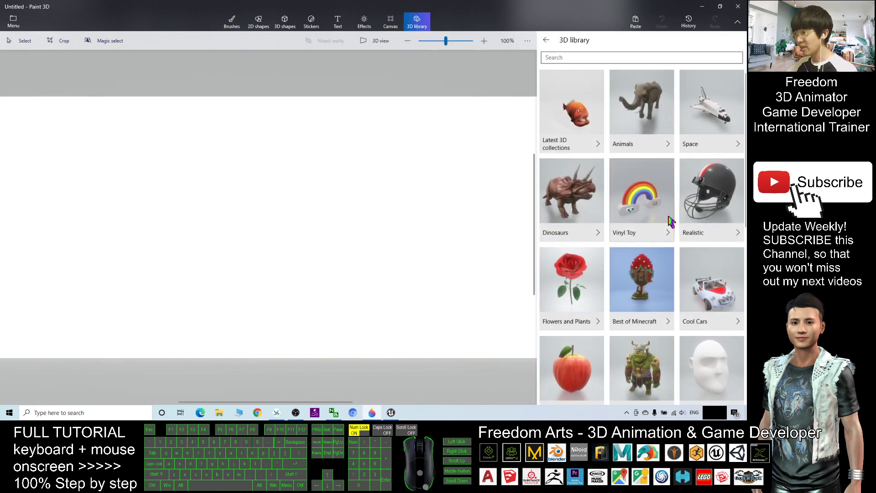
pyautogui.scroll(-10, 669, 282)
pyautogui.scroll(10, 669, 295)
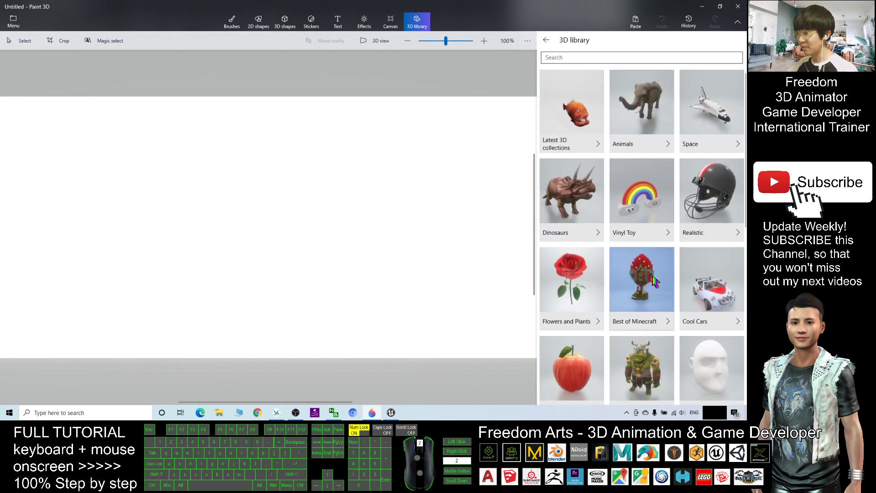
pyautogui.click(593, 59)
pyautogui.write('d')
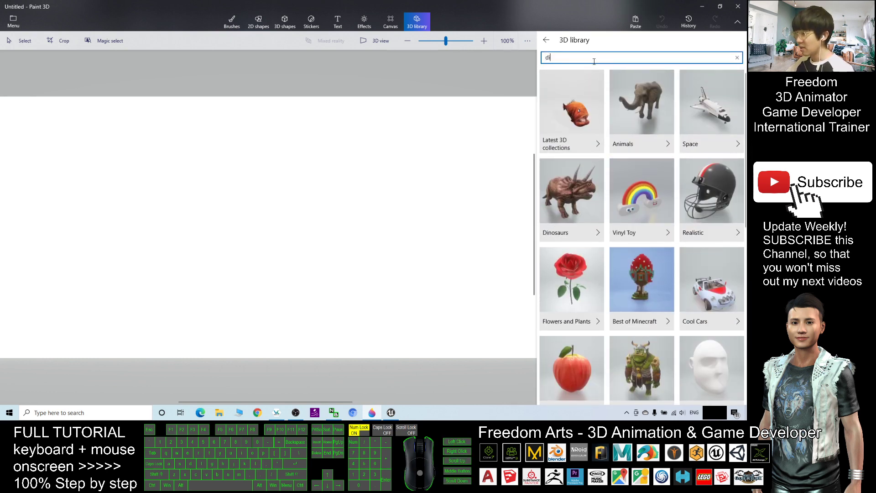
pyautogui.write('nosaur')
pyautogui.press('Return')
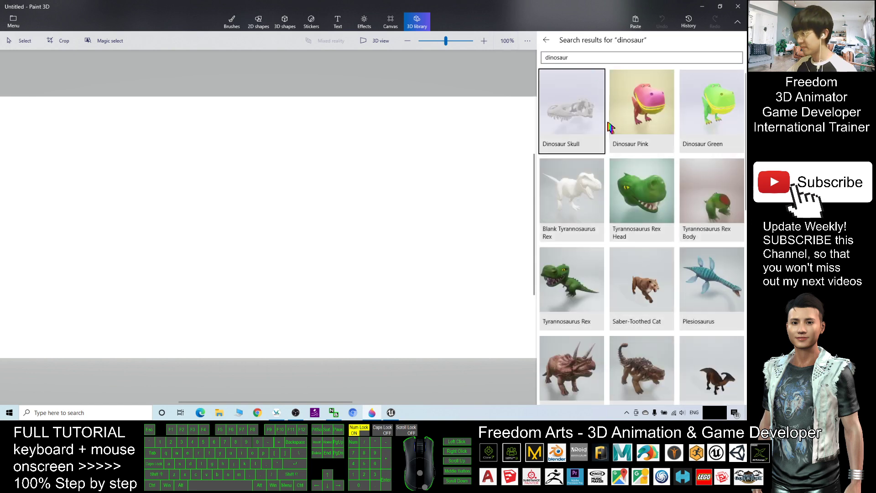
pyautogui.scroll(-3, 609, 171)
pyautogui.scroll(-3, 611, 192)
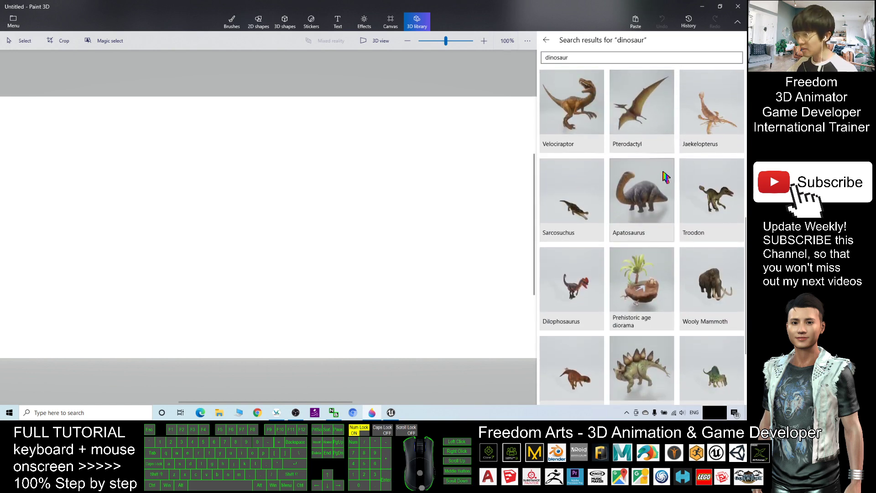
pyautogui.scroll(-3, 664, 185)
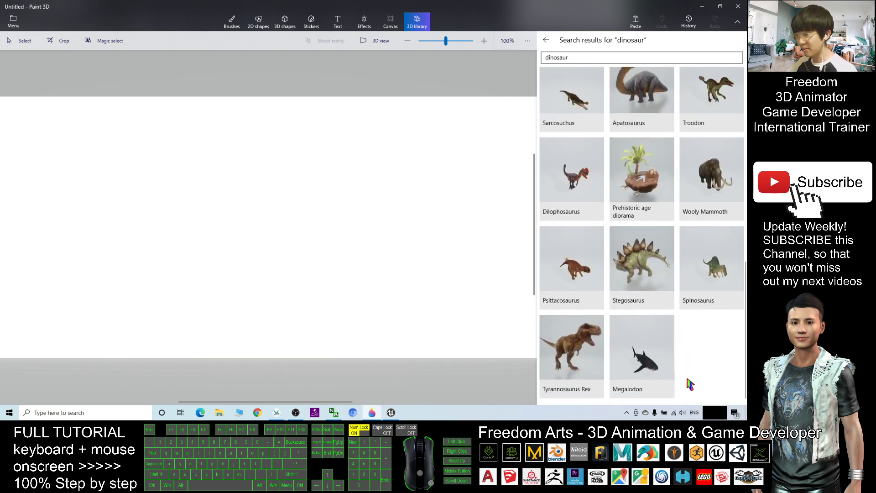
pyautogui.scroll(3, 651, 253)
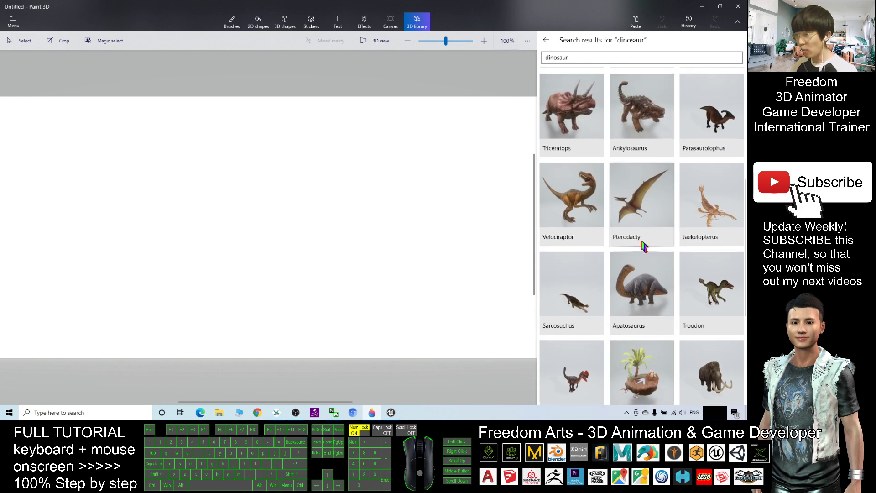
pyautogui.scroll(-3, 684, 246)
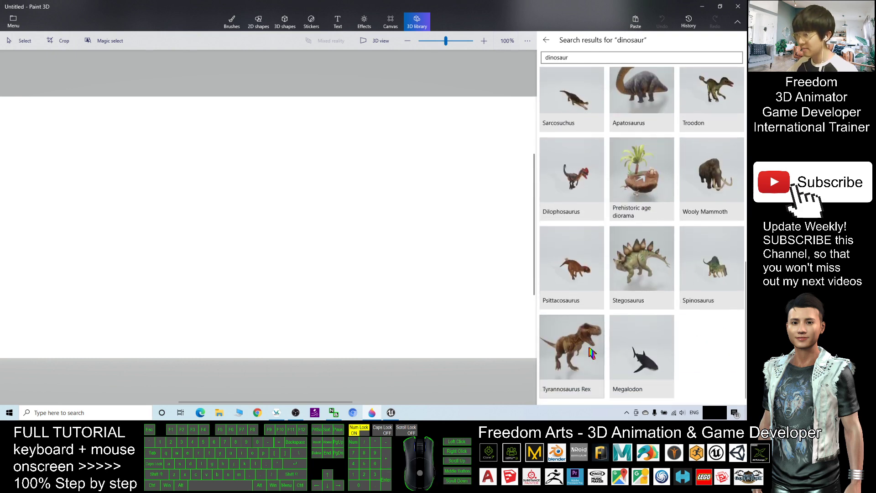
pyautogui.keyDown('ctrl'); pyautogui.scroll(-2, 384, 267); pyautogui.keyUp('ctrl')
pyautogui.keyDown('ctrl'); pyautogui.scroll(-1, 372, 263); pyautogui.keyUp('ctrl')
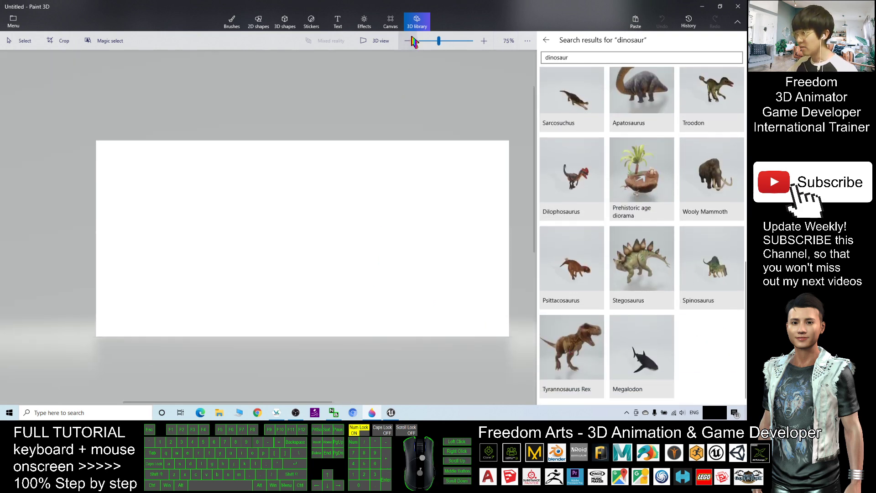
pyautogui.click(376, 42)
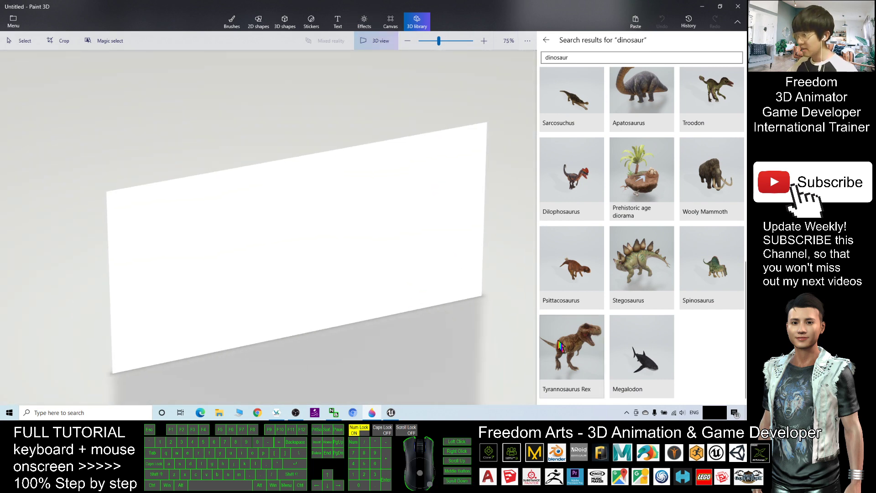
# - Add the Tyrannosaurus Rex to the scene, then restore Paint 3D and move it up-left
pyautogui.click(565, 345)
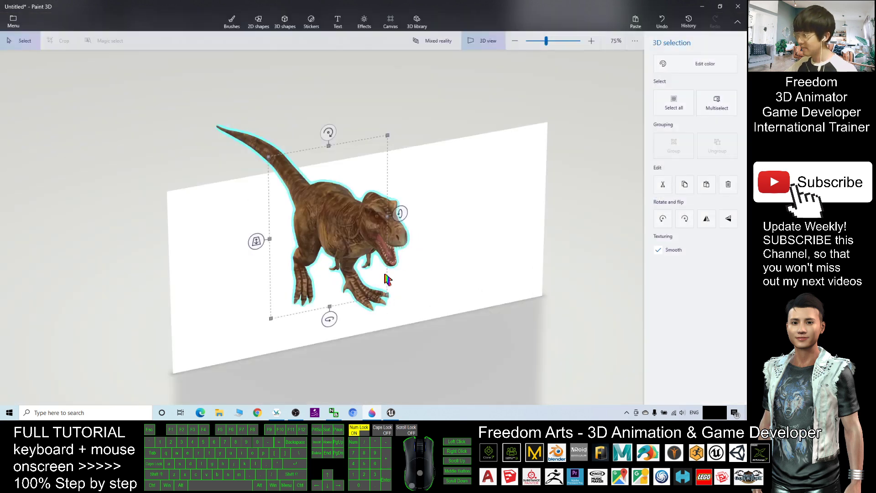
pyautogui.moveTo(382, 276)
pyautogui.mouseDown(button='right')
pyautogui.moveTo(469, 300)
pyautogui.moveTo(532, 296)
pyautogui.moveTo(524, 319)
pyautogui.moveTo(413, 309)
pyautogui.moveTo(404, 321)
pyautogui.mouseUp(button='right')
pyautogui.doubleClick(468, 6)
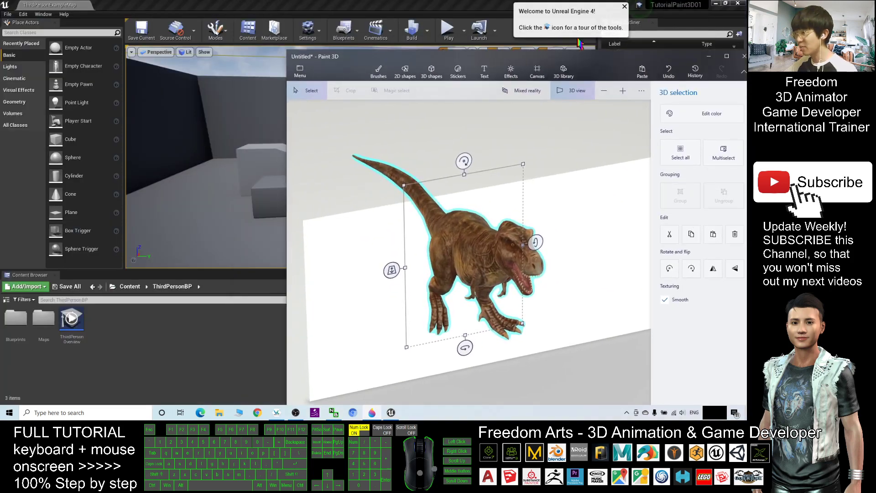
pyautogui.click(721, 6)
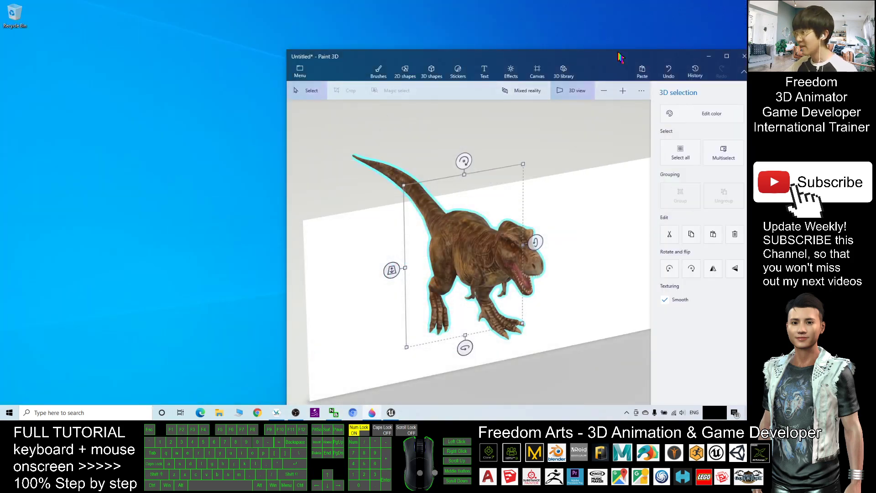
pyautogui.moveTo(637, 61); pyautogui.dragTo(549, 26)
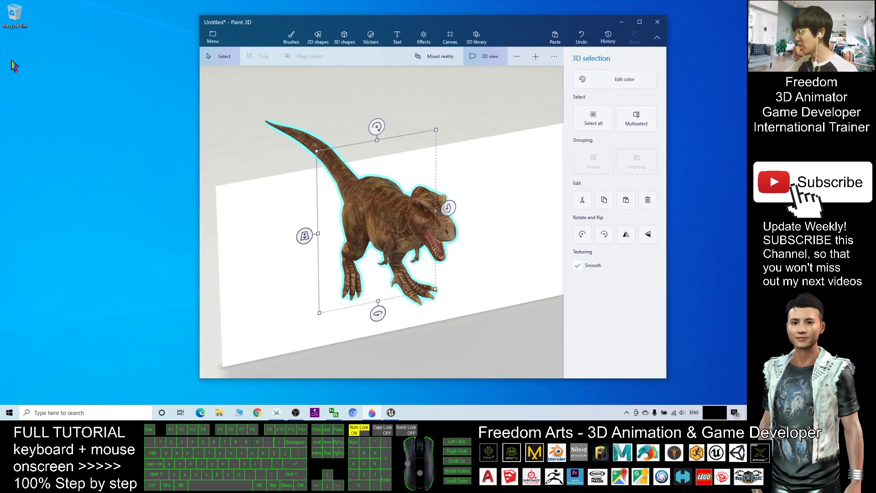
# - Save a 3D model copy as type 3D - FBX, named trex01, on the Desktop
pyautogui.click(215, 40)
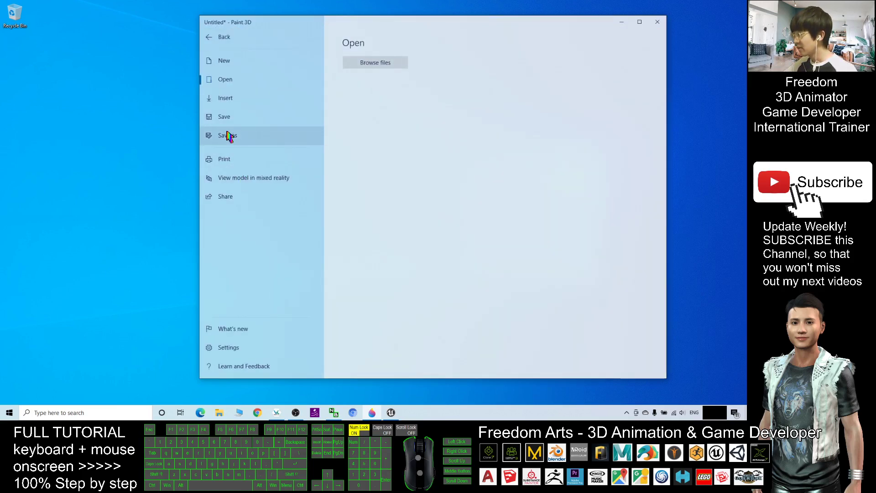
pyautogui.click(228, 135)
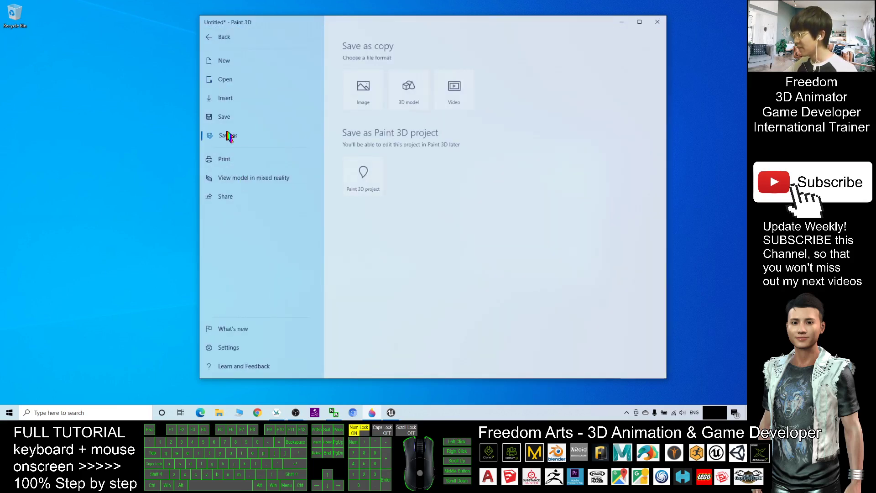
pyautogui.click(409, 89)
pyautogui.click(294, 197)
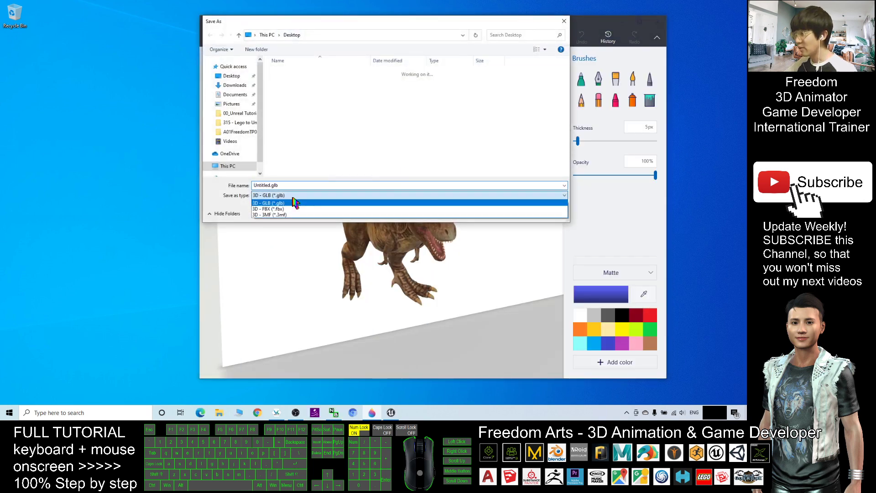
pyautogui.click(274, 209)
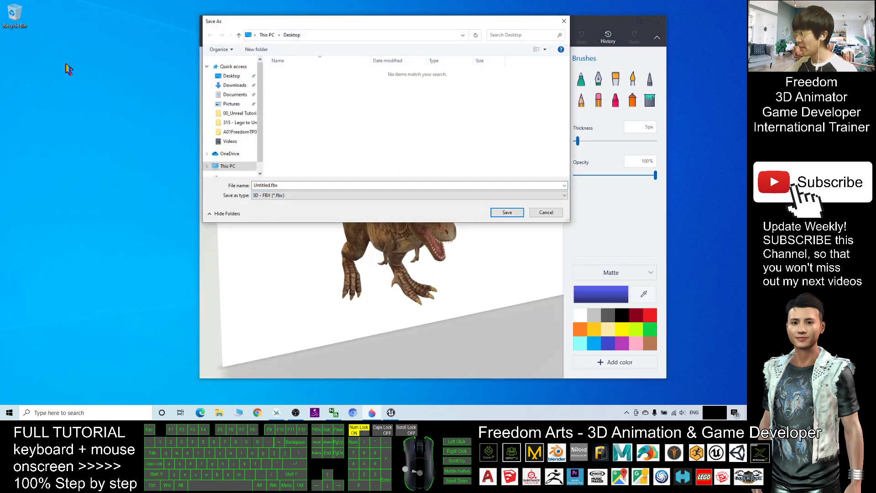
pyautogui.doubleClick(284, 186)
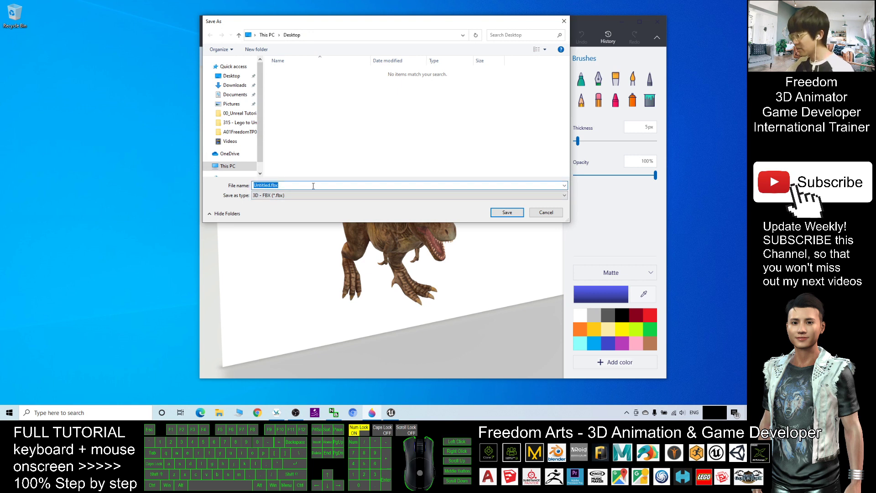
pyautogui.write('trex01')
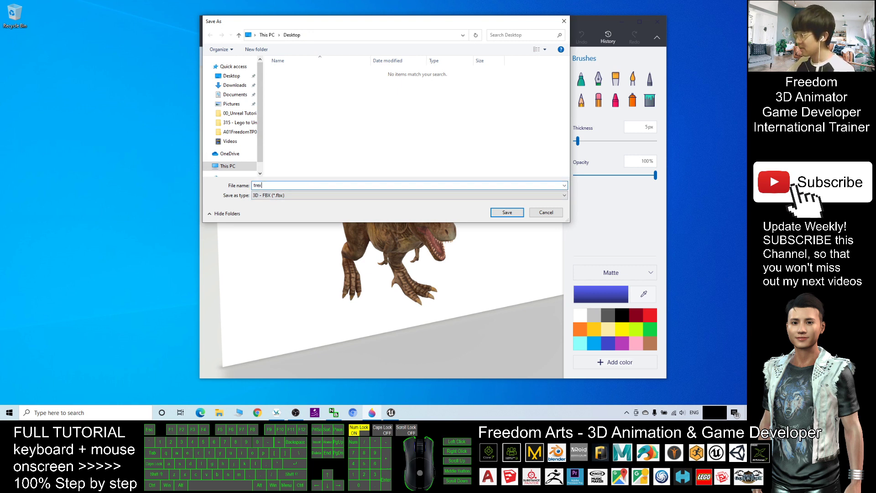
pyautogui.click(505, 213)
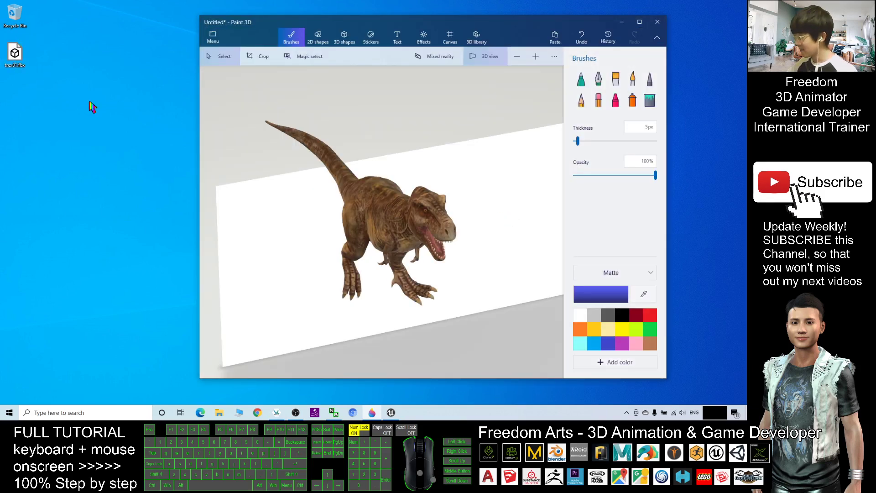
# - Launch iClone 3DXchange v7.7 Pipeline from the Start menu's Recent list
pyautogui.click(102, 413)
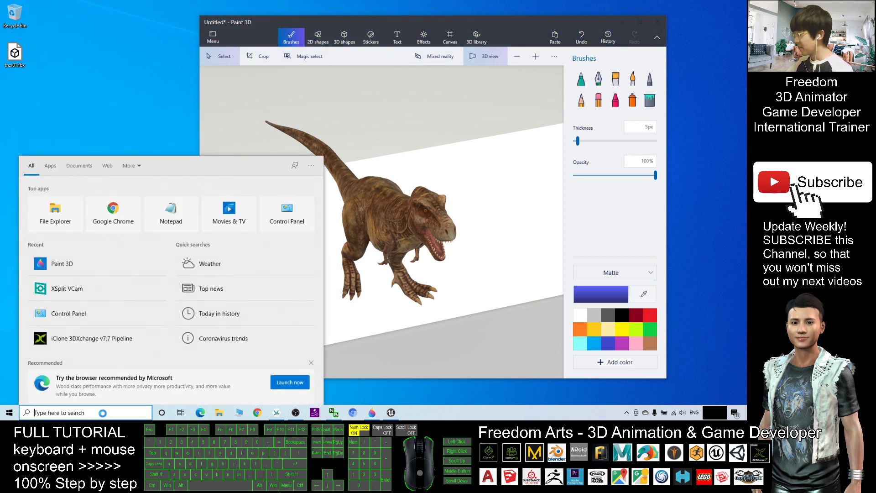
pyautogui.moveTo(96, 339)
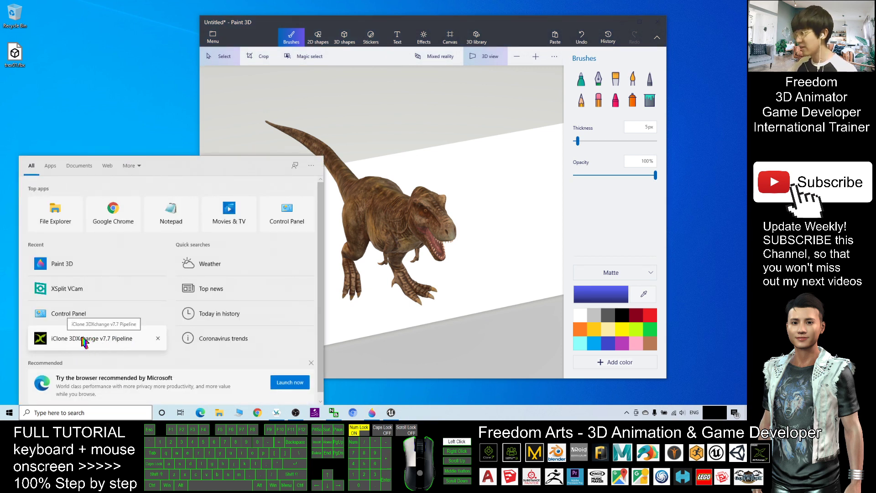
pyautogui.click(79, 341)
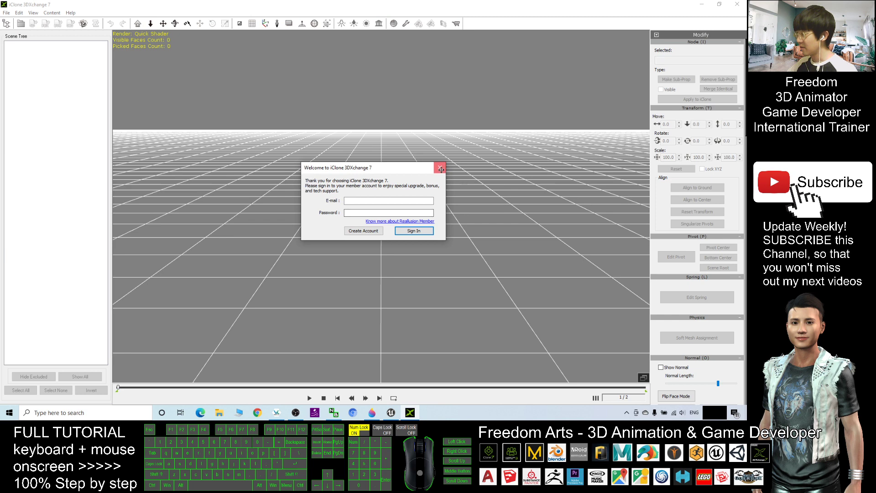
# - Dismiss sign-in, drag trex01.fbx into the viewport, and accept the import and size dialogs
pyautogui.click(439, 169)
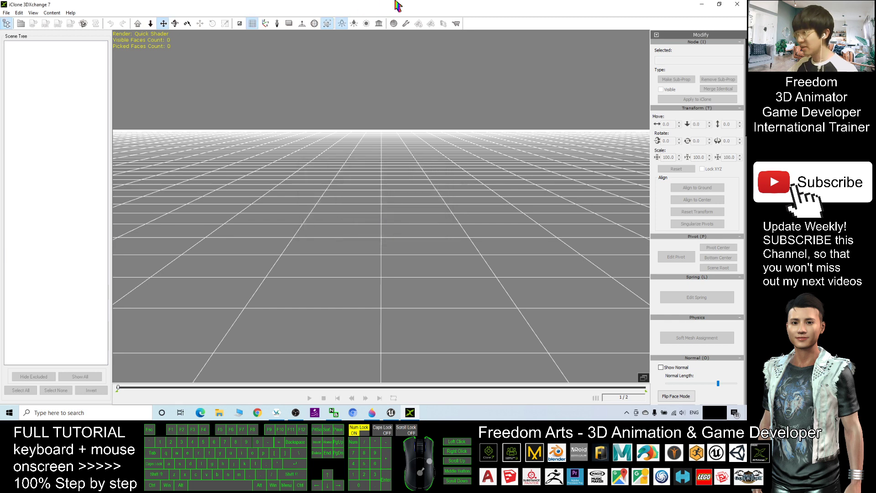
pyautogui.moveTo(397, 5); pyautogui.dragTo(395, 32)
pyautogui.moveTo(14, 55); pyautogui.dragTo(353, 196)
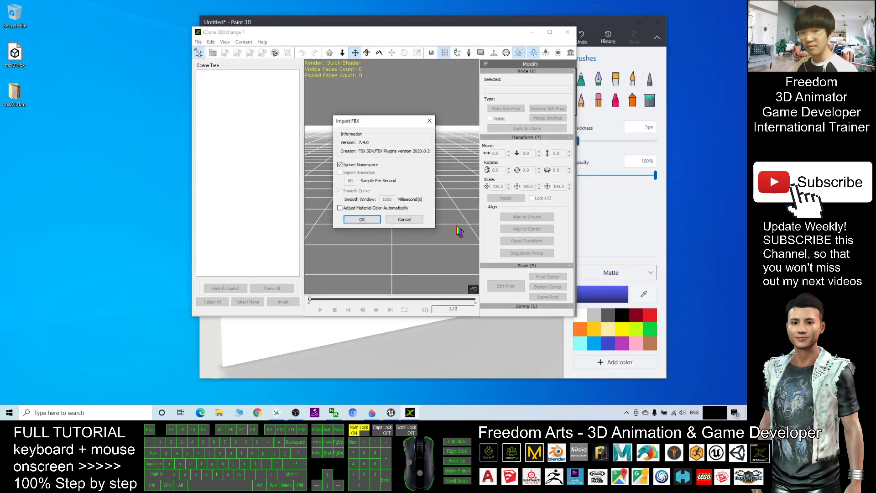
pyautogui.click(362, 219)
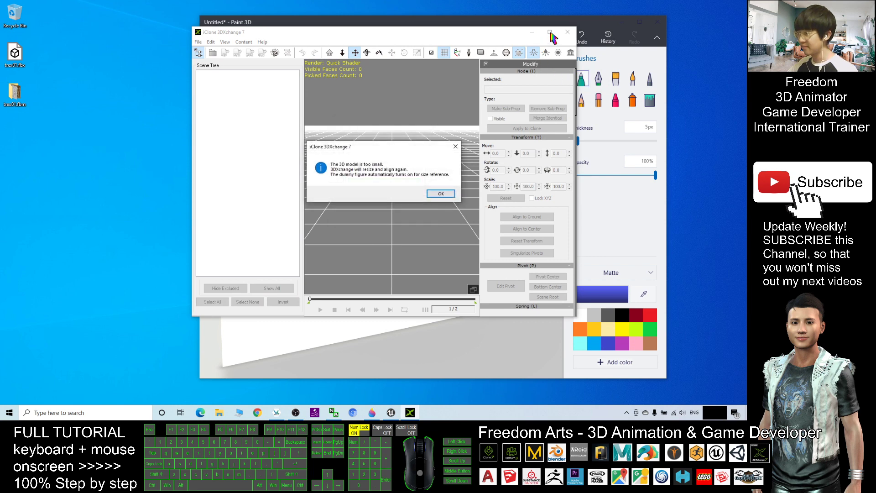
pyautogui.click(442, 194)
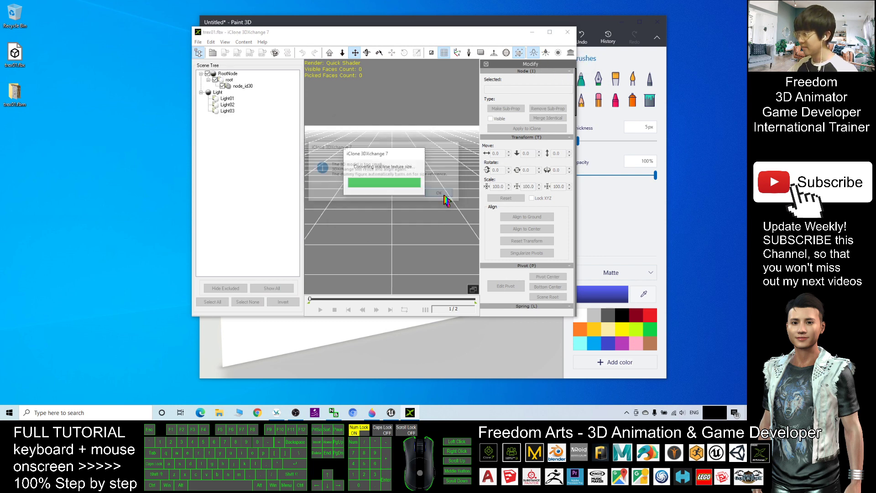
# - Maximize 3DXchange, unlock XYZ scaling, and scale the T-rex up with the gizmo
pyautogui.click(557, 32)
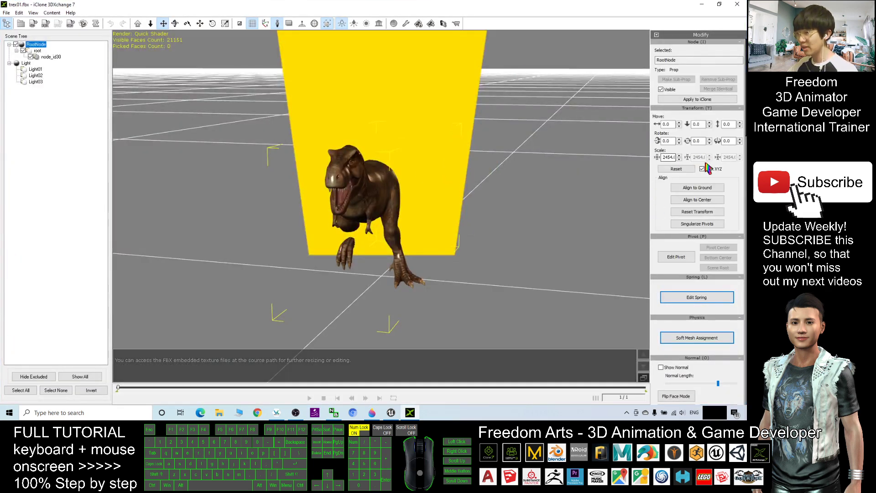
pyautogui.click(703, 169)
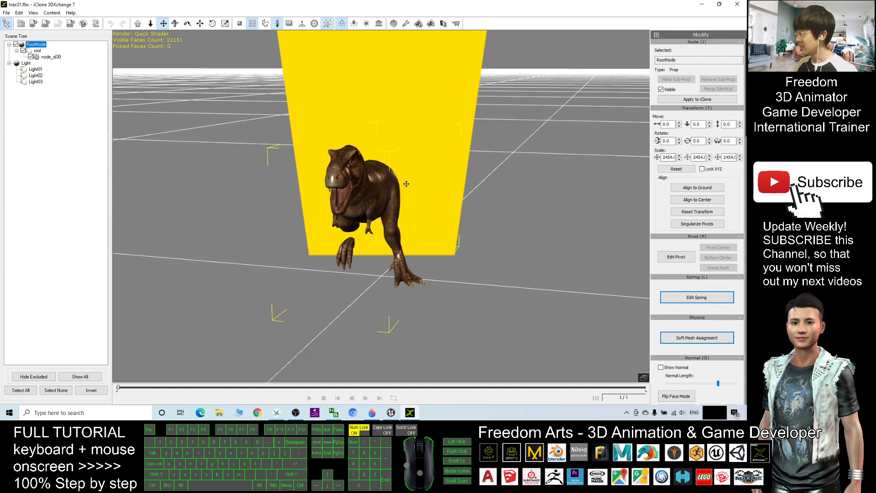
pyautogui.press('r')
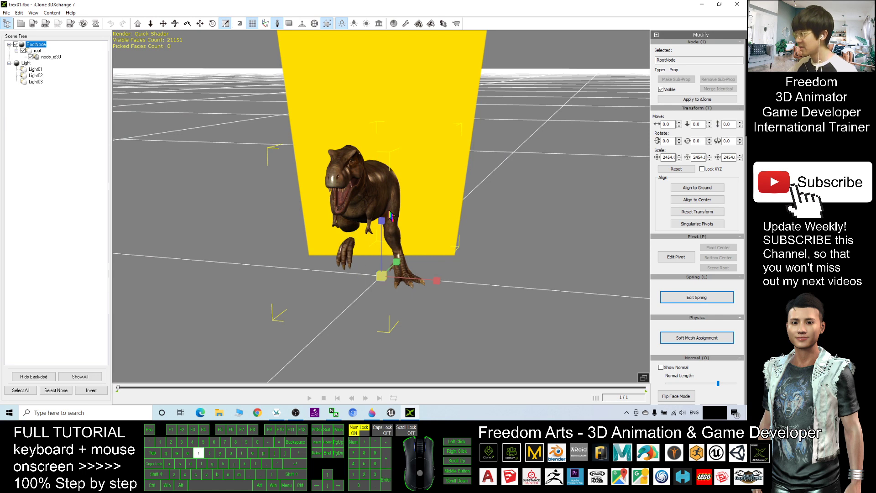
pyautogui.scroll(-2, 434, 245)
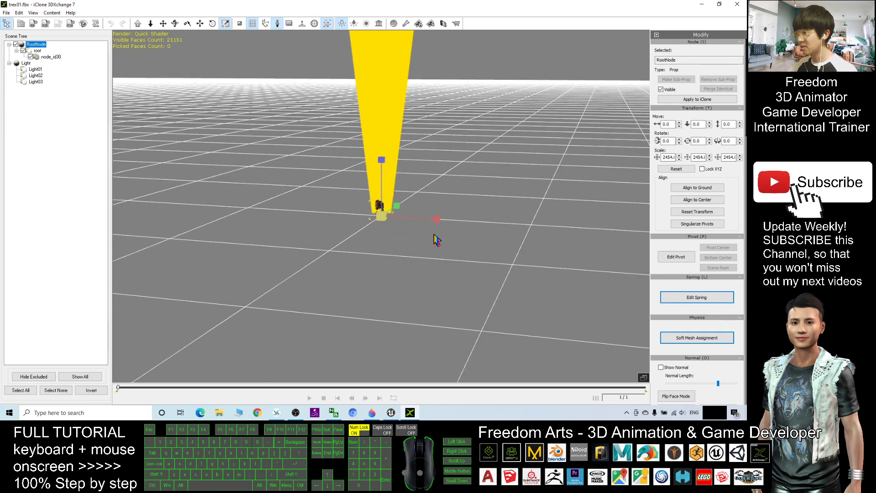
pyautogui.scroll(-1, 411, 199)
pyautogui.scroll(-1, 388, 157)
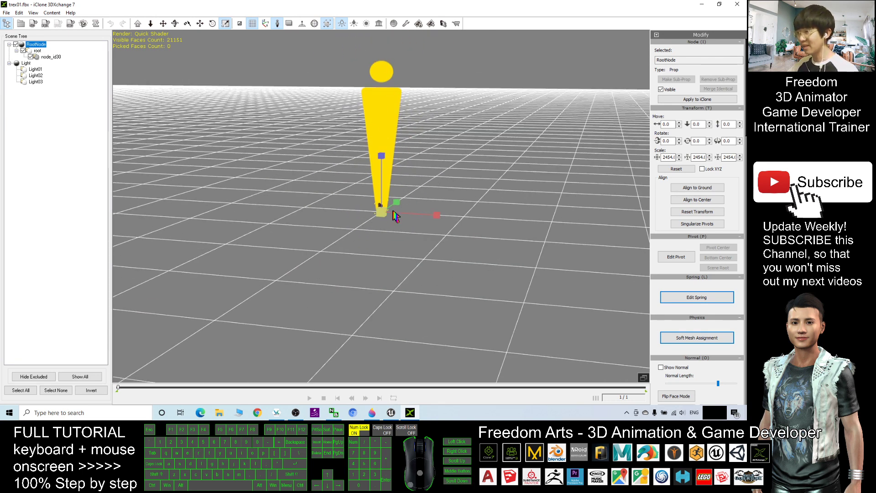
pyautogui.moveTo(392, 216); pyautogui.dragTo(604, 24)
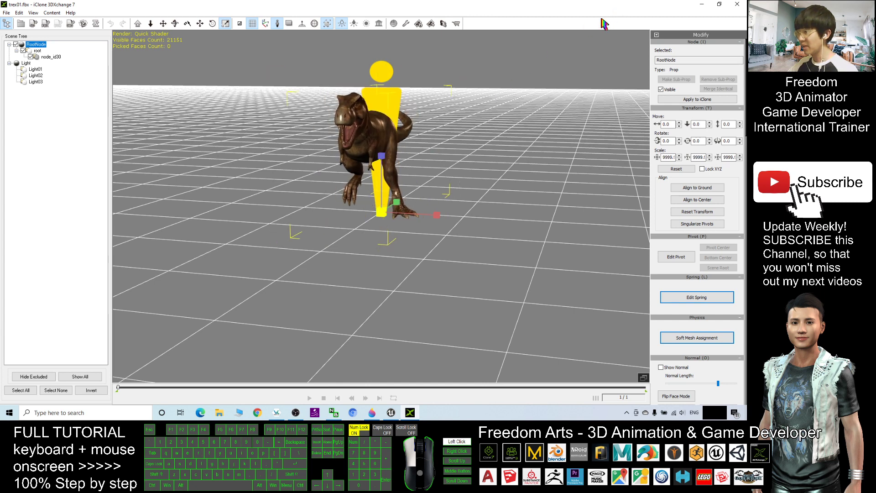
# - Reset the T-rex transform, try scaling again, then reset back to 100 scale
pyautogui.click(704, 214)
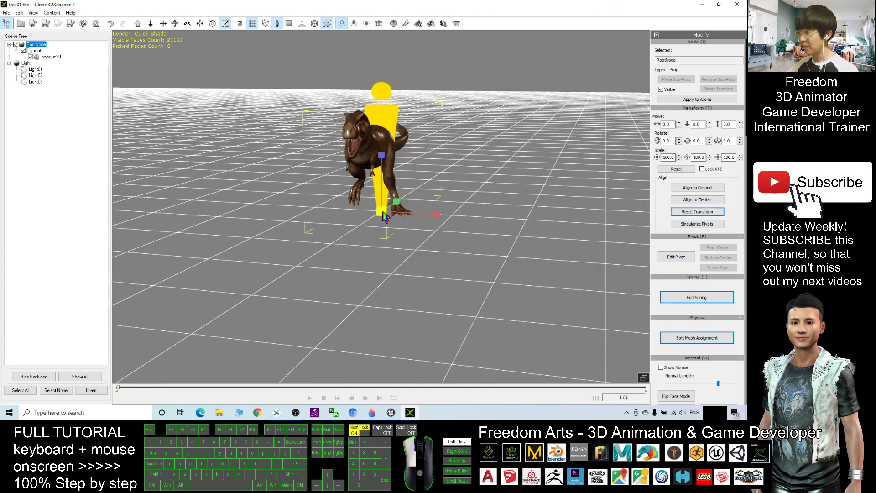
pyautogui.moveTo(363, 191); pyautogui.dragTo(437, 143)
pyautogui.scroll(-5, 437, 143)
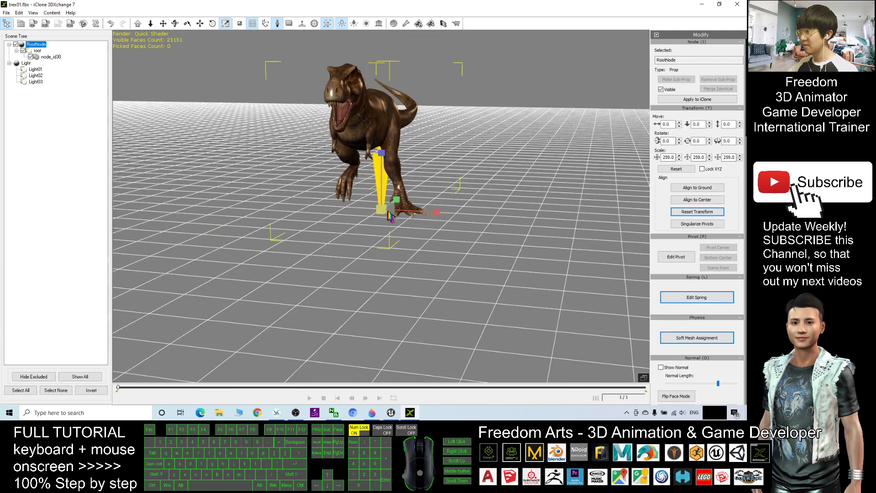
pyautogui.click(387, 216)
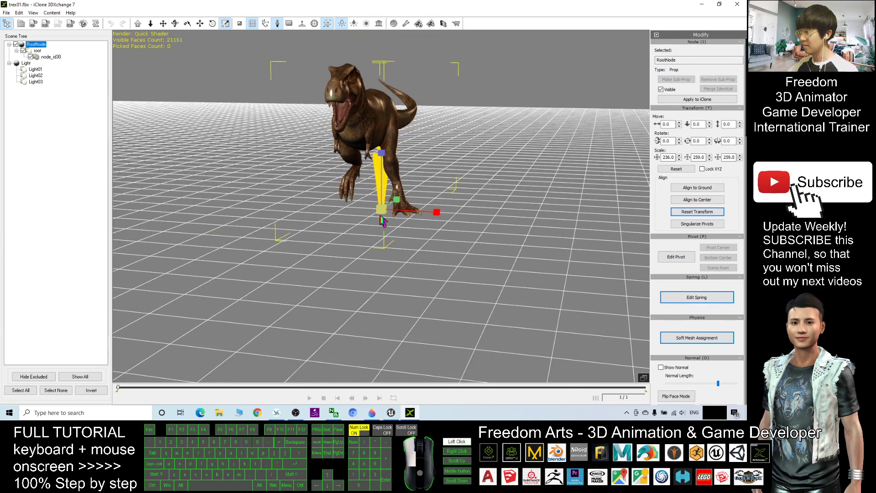
pyautogui.moveTo(387, 216); pyautogui.dragTo(455, 211)
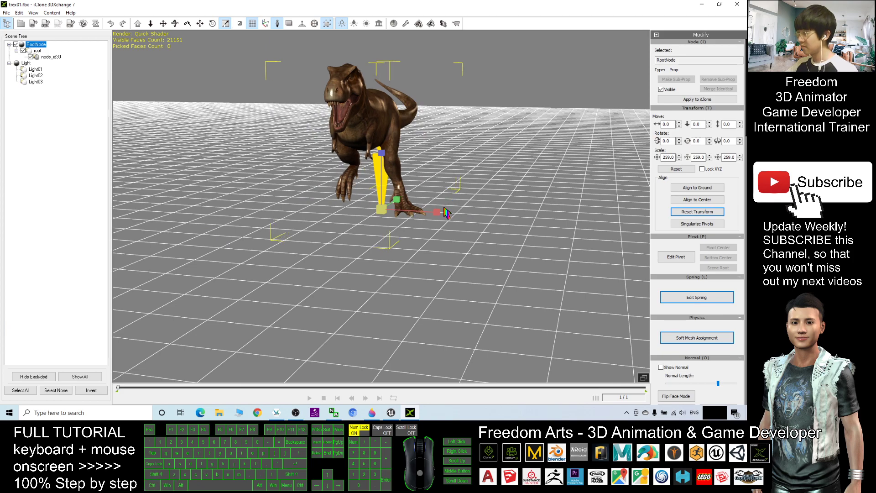
pyautogui.click(685, 215)
# - Align the T-rex to the center and to the ground, orbiting to check it
pyautogui.click(176, 23)
pyautogui.moveTo(377, 206)
pyautogui.mouseDown()
pyautogui.moveTo(479, 206)
pyautogui.moveTo(593, 146)
pyautogui.mouseUp()
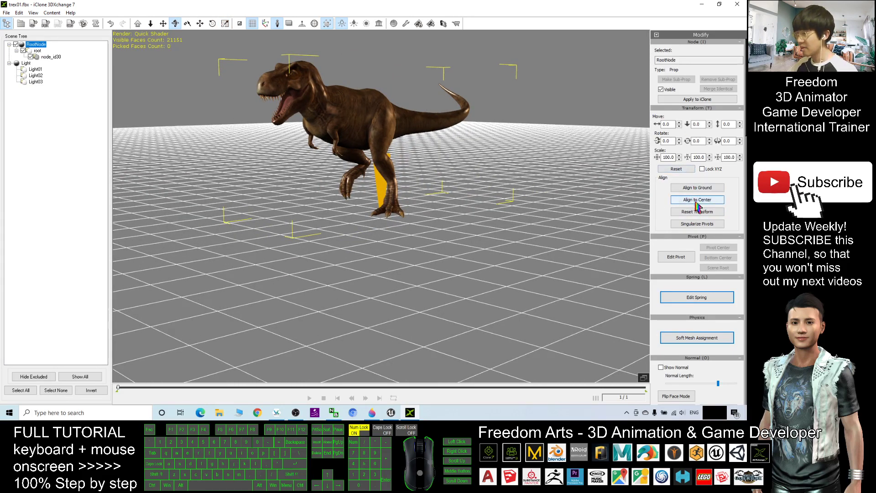
pyautogui.click(697, 200)
pyautogui.click(693, 190)
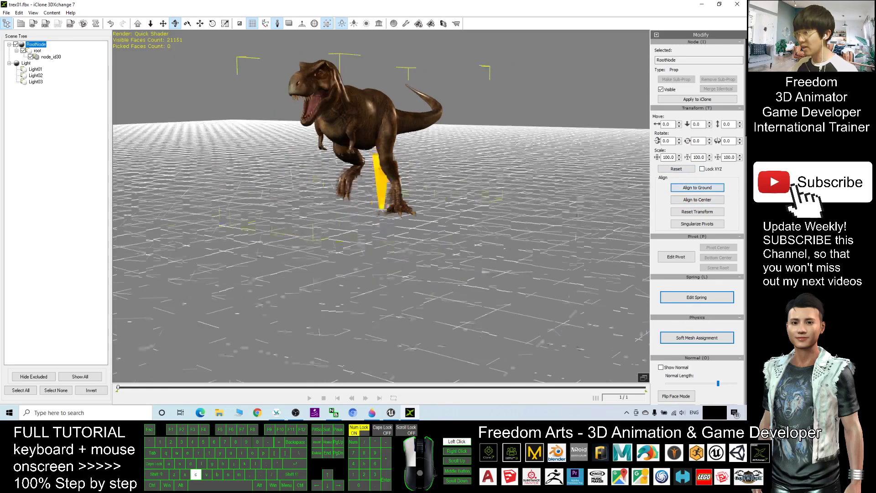
pyautogui.moveTo(384, 220); pyautogui.dragTo(404, 233)
pyautogui.moveTo(405, 233); pyautogui.dragTo(344, 219, button='right')
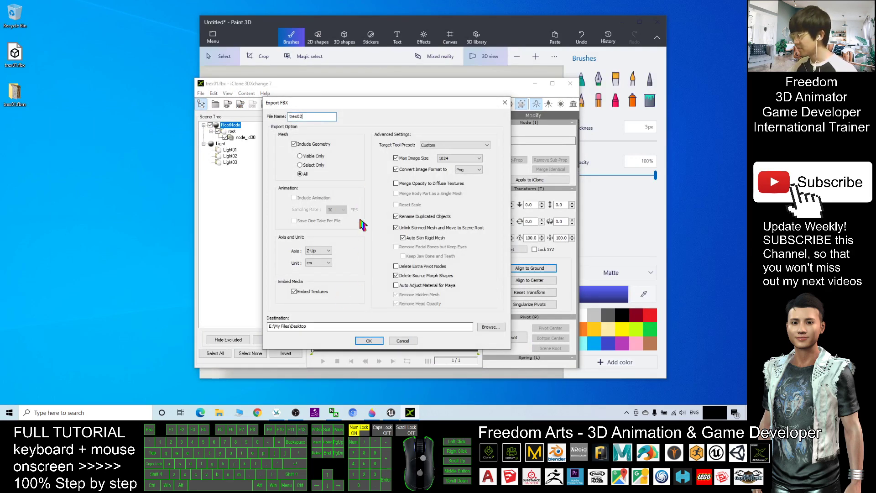
# - Export trex02 FBX with the GameEngine_Unreal preset and close the success message
pyautogui.click(440, 145)
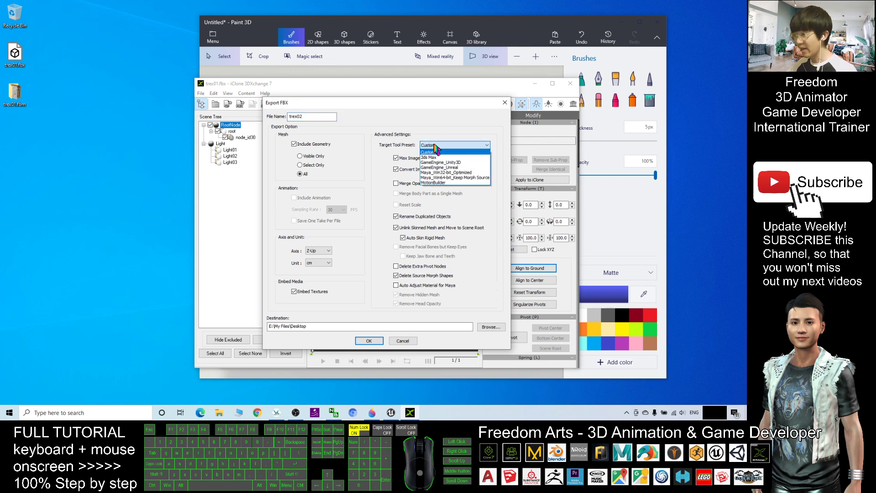
pyautogui.click(440, 168)
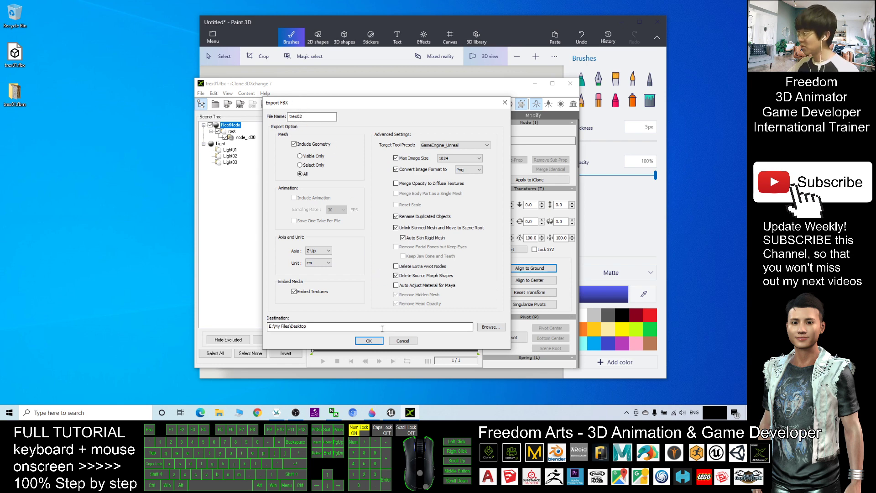
pyautogui.click(369, 340)
pyautogui.click(466, 251)
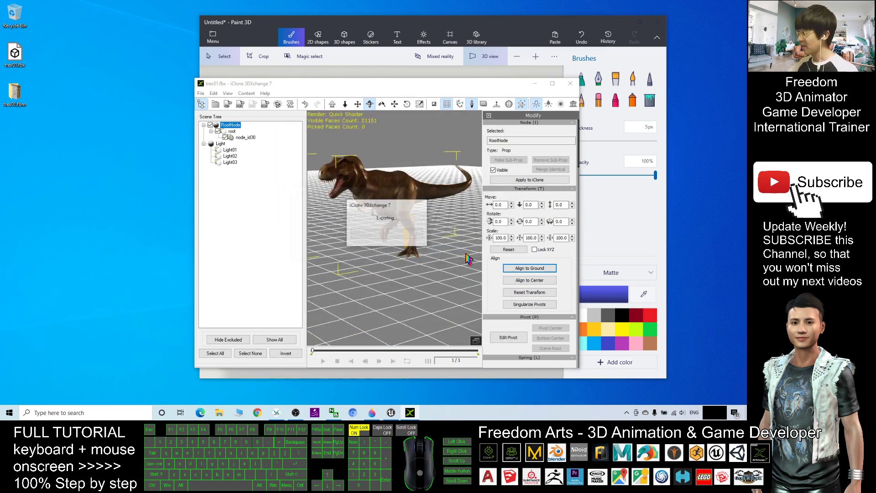
pyautogui.click(407, 246)
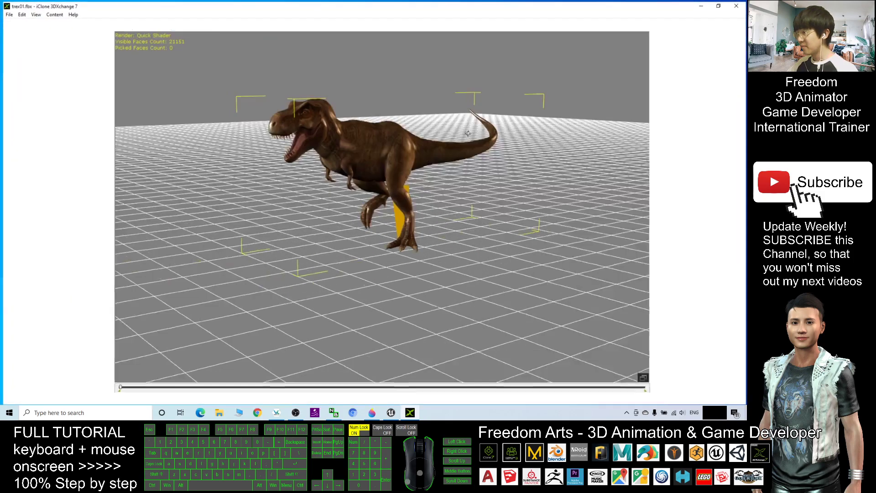
# - Maximize 3DXchange and orbit around the exported T-rex to see it side-on
pyautogui.click(552, 83)
pyautogui.moveTo(527, 203); pyautogui.dragTo(385, 150, button='right')
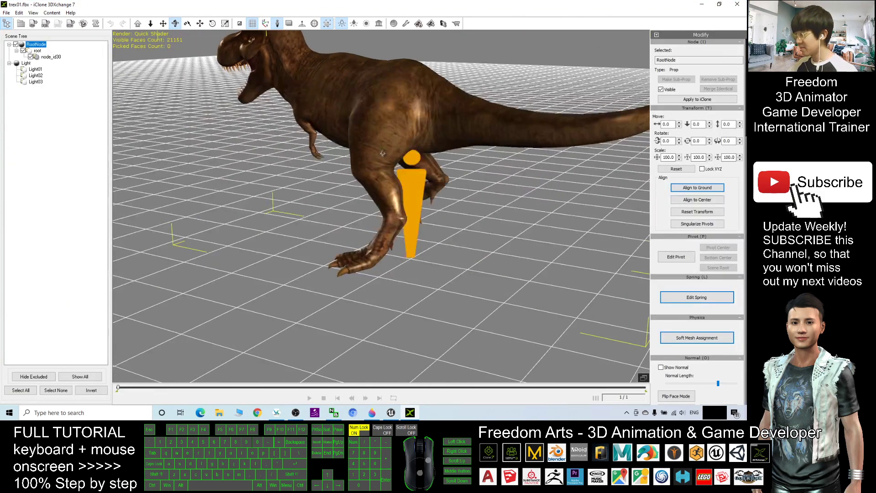
pyautogui.moveTo(434, 213)
pyautogui.mouseDown()
pyautogui.moveTo(548, 205)
pyautogui.moveTo(384, 208)
pyautogui.mouseUp()
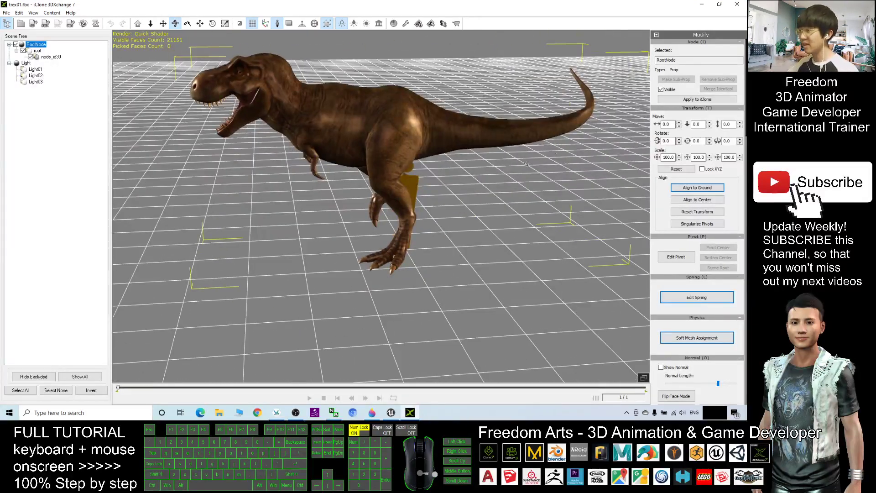
# - Close 3DXchange and select the exported trex02.fbx file on the desktop
pyautogui.click(704, 5)
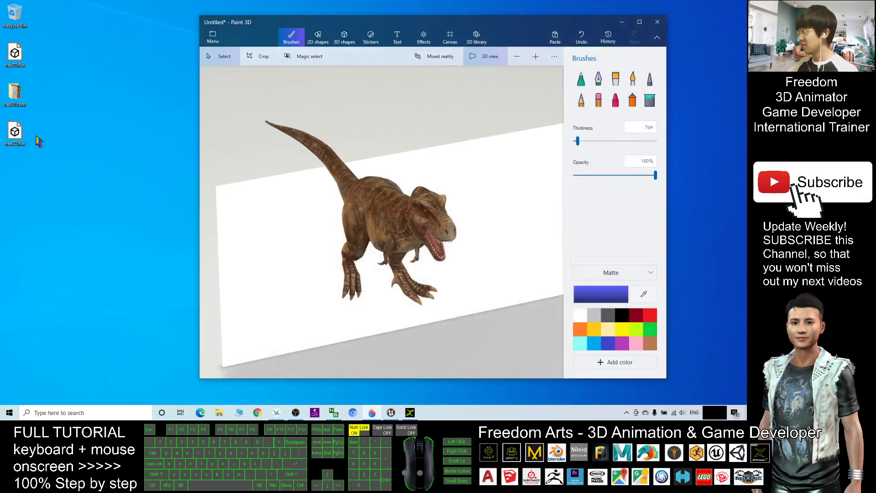
pyautogui.click(16, 139)
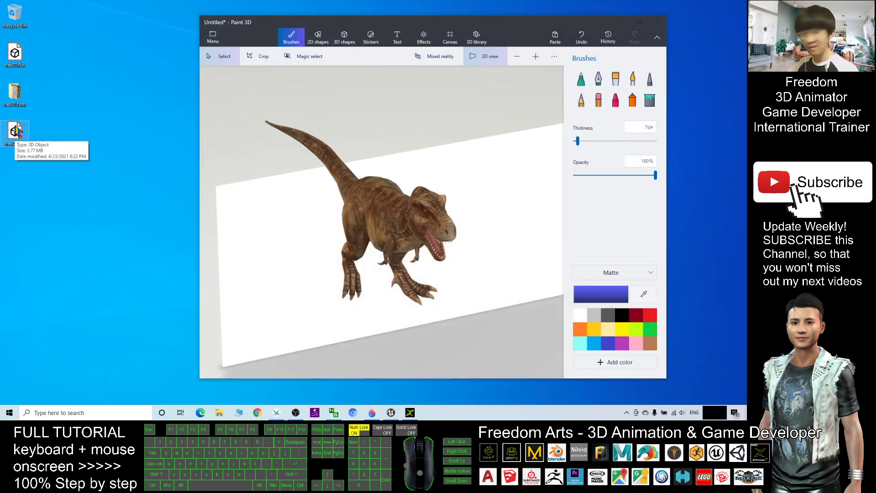
pyautogui.click(20, 138)
# - Minimize Paint 3D and go to the Content root folder in Unreal Engine
pyautogui.click(624, 22)
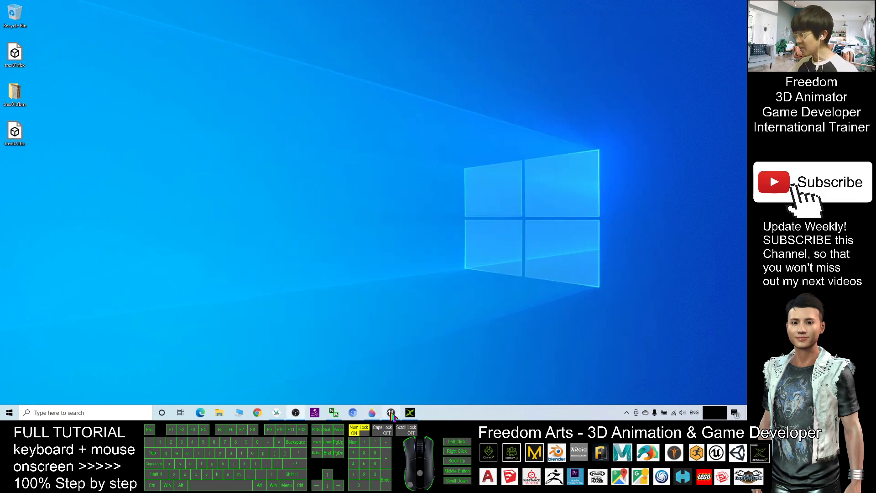
pyautogui.click(391, 414)
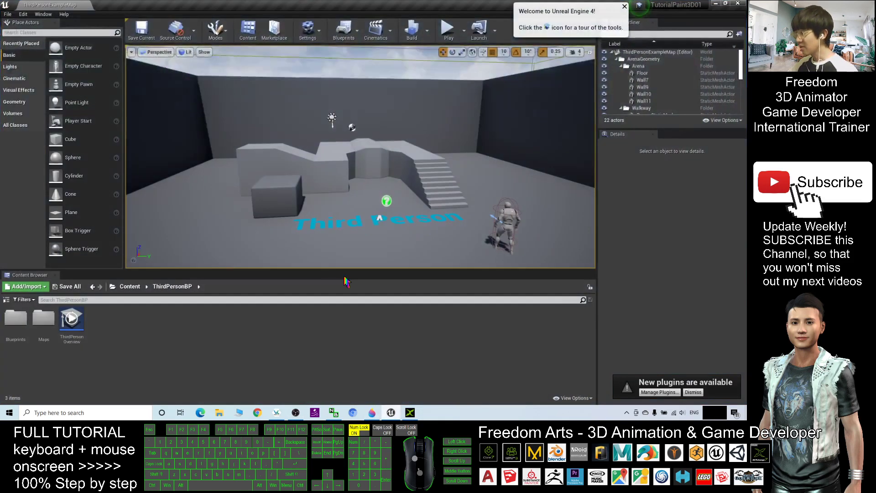
pyautogui.click(130, 286)
# - Create a folder named Trex in Content, open it, and restore the editor window down
pyautogui.rightClick(189, 371)
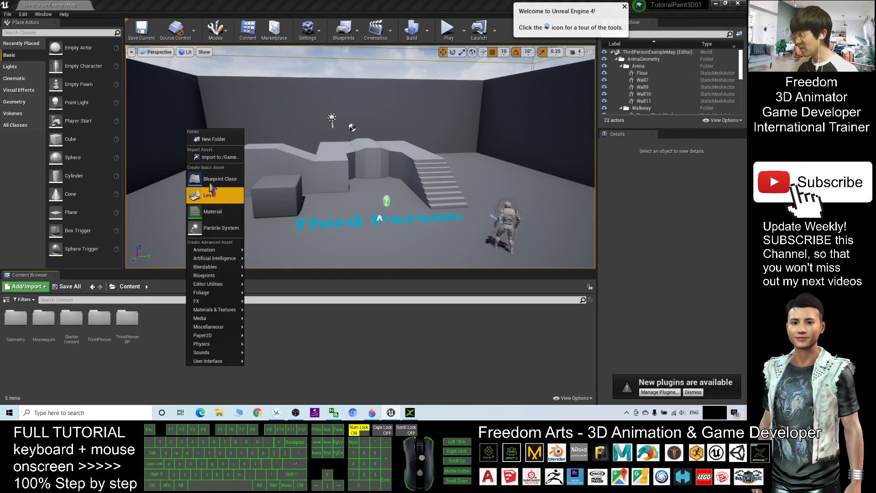
pyautogui.click(210, 139)
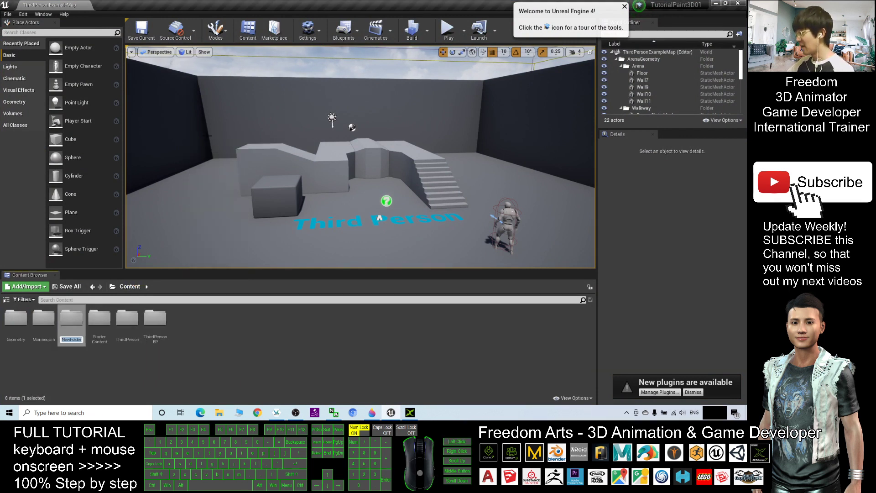
pyautogui.write('Trex')
pyautogui.press('Return')
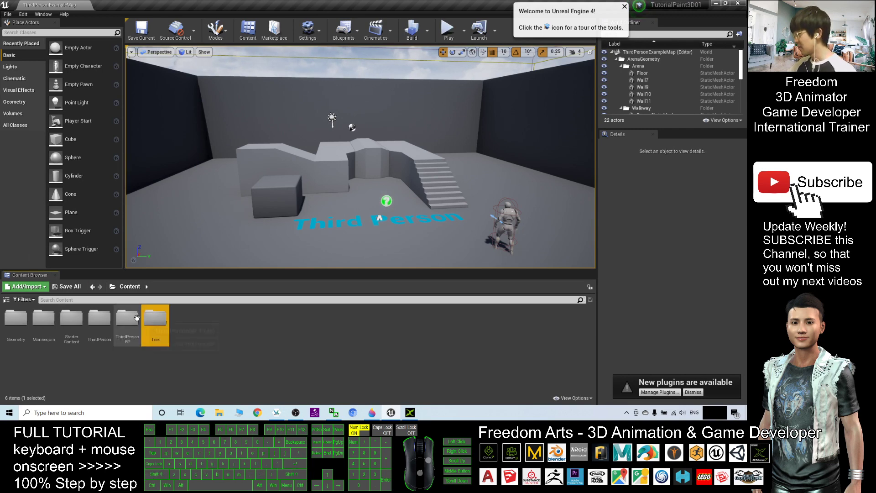
pyautogui.doubleClick(158, 323)
pyautogui.doubleClick(638, 5)
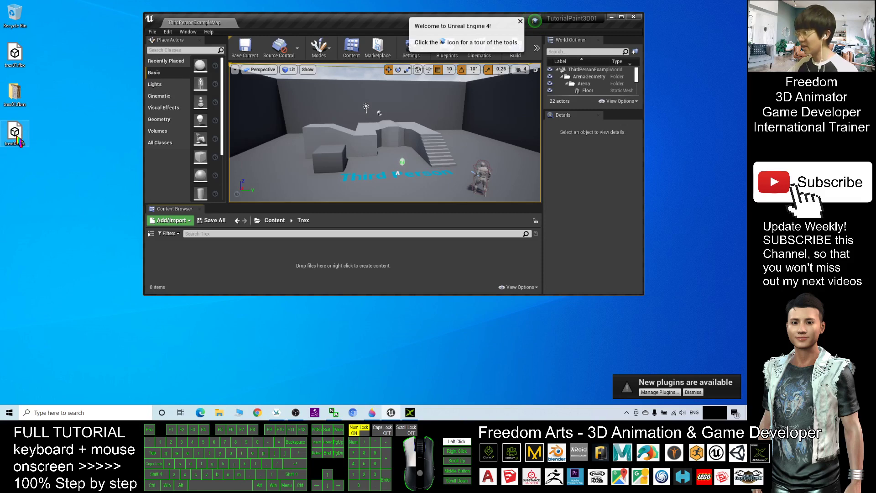
# - Drop trex02.fbx into the Trex folder and import it as a static mesh with all materials
pyautogui.moveTo(28, 140); pyautogui.dragTo(212, 267)
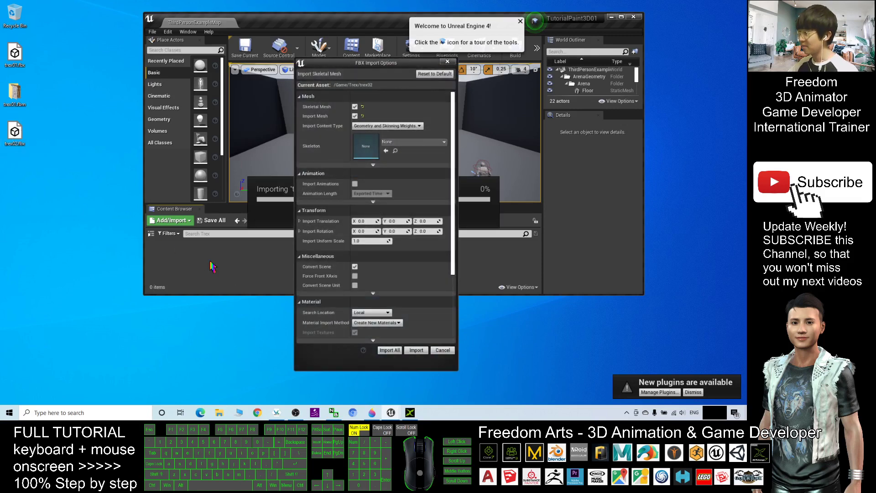
pyautogui.click(355, 108)
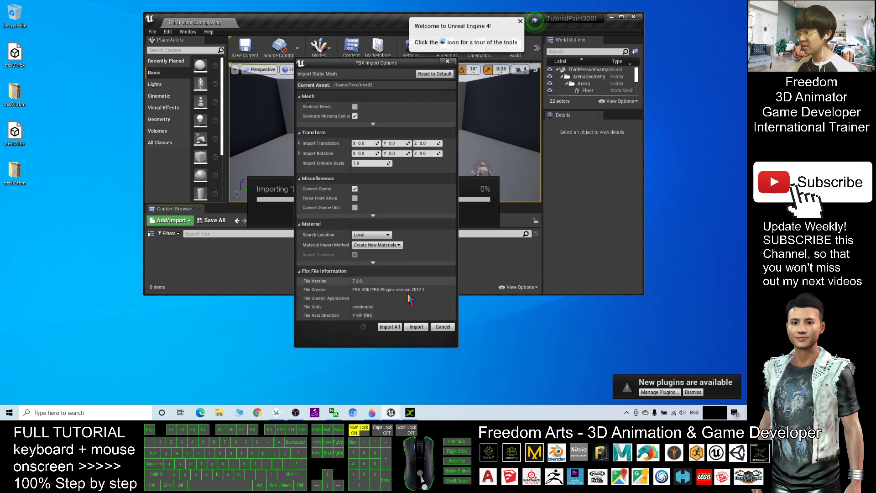
pyautogui.click(390, 328)
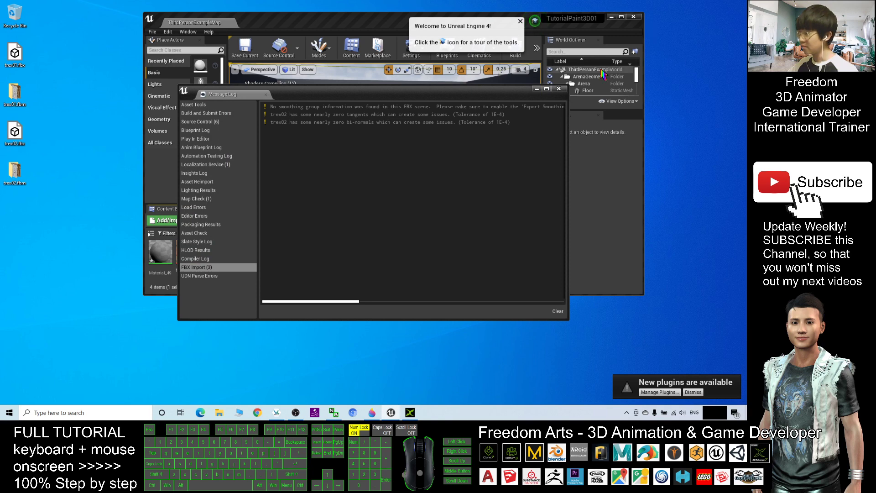
pyautogui.click(559, 90)
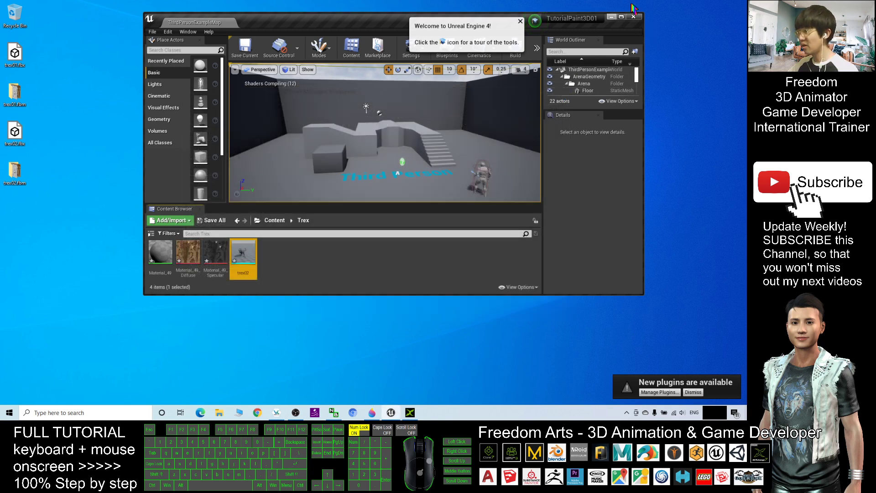
# - Maximize the editor, inspect the trex02 asset's details, then return to the Trex folder via Content
pyautogui.click(622, 18)
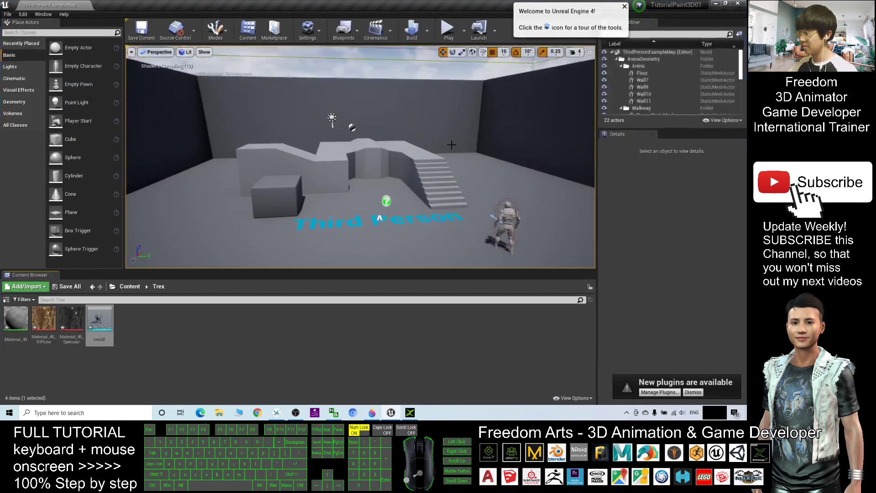
pyautogui.scroll(1, 165, 333)
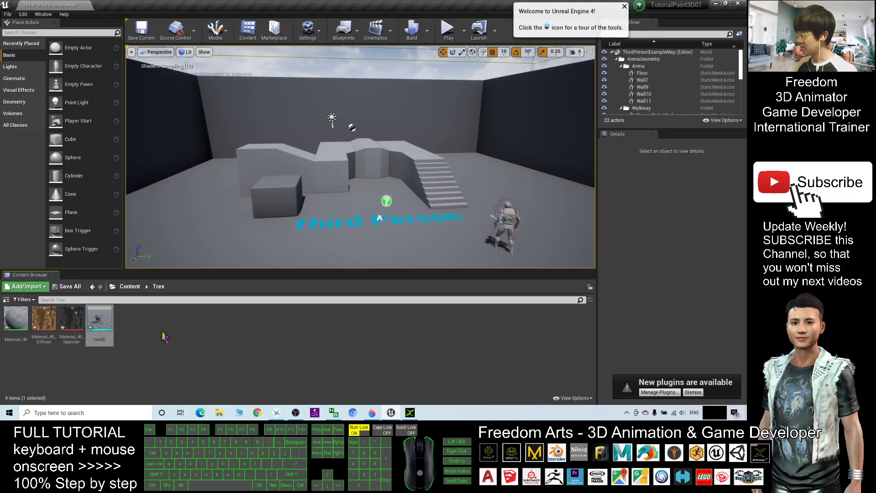
pyautogui.click(102, 322)
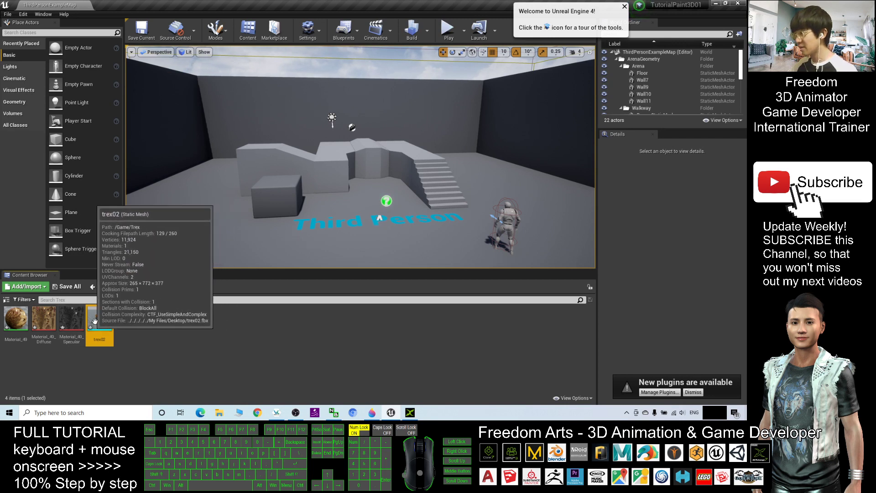
pyautogui.click(249, 332)
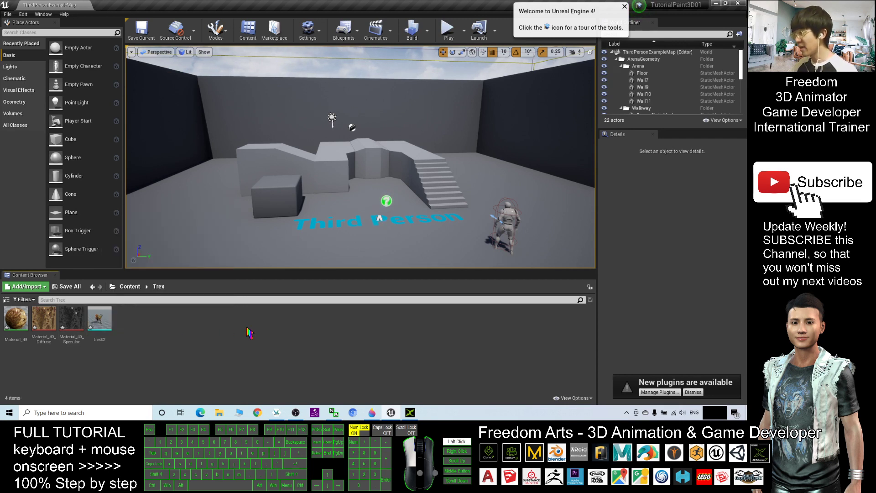
pyautogui.click(130, 287)
pyautogui.doubleClick(154, 327)
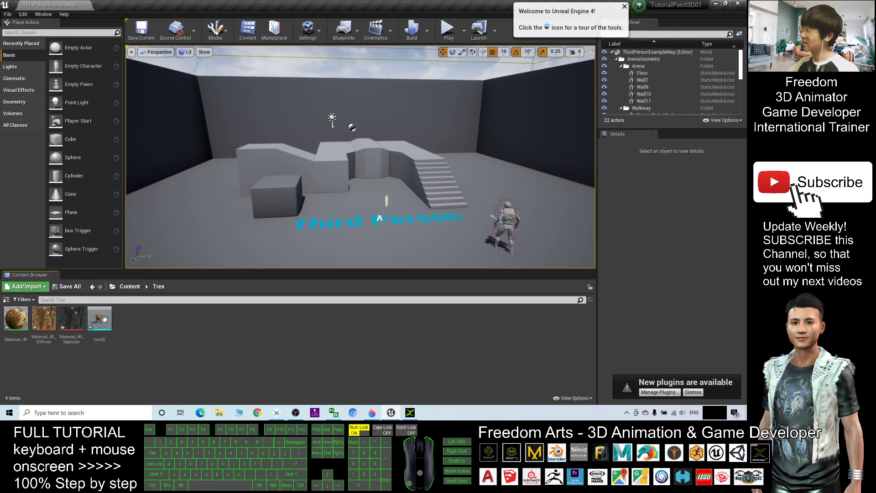
pyautogui.moveTo(99, 322)
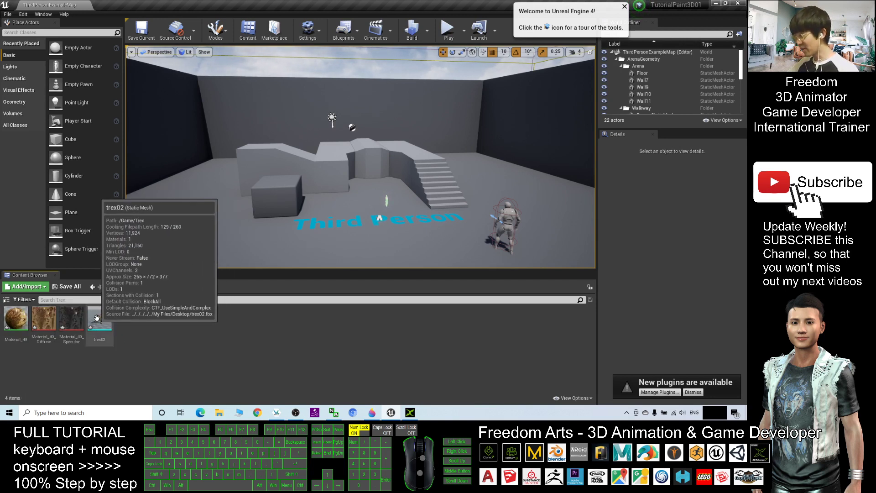
# - In trex02's mesh editor, set Collision Complexity to Use Complex Collision As Simple, then close it
pyautogui.doubleClick(98, 318)
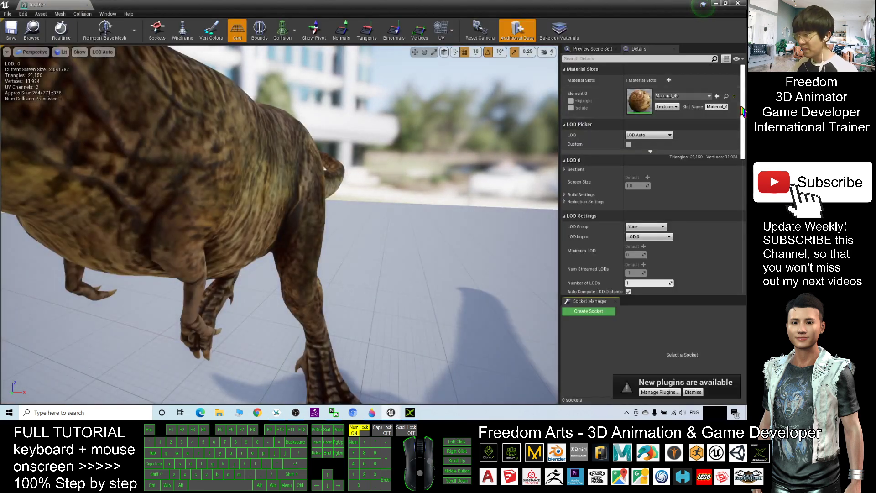
pyautogui.moveTo(742, 137); pyautogui.dragTo(743, 189)
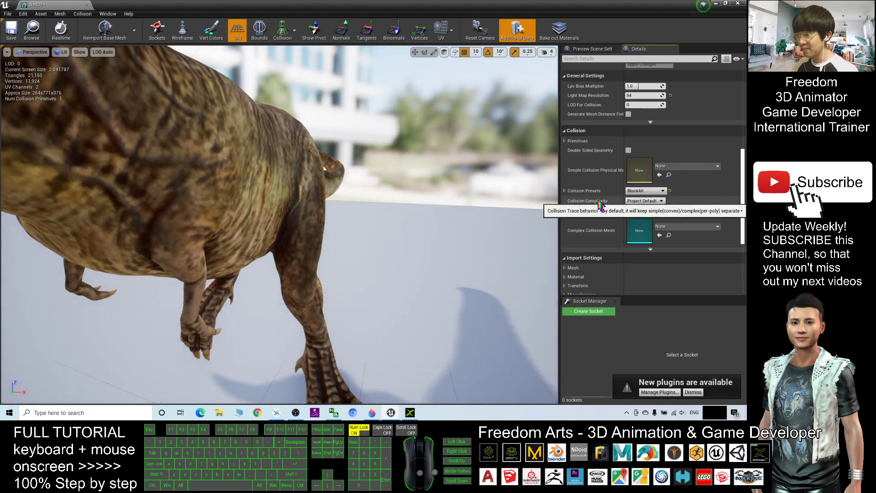
pyautogui.click(643, 202)
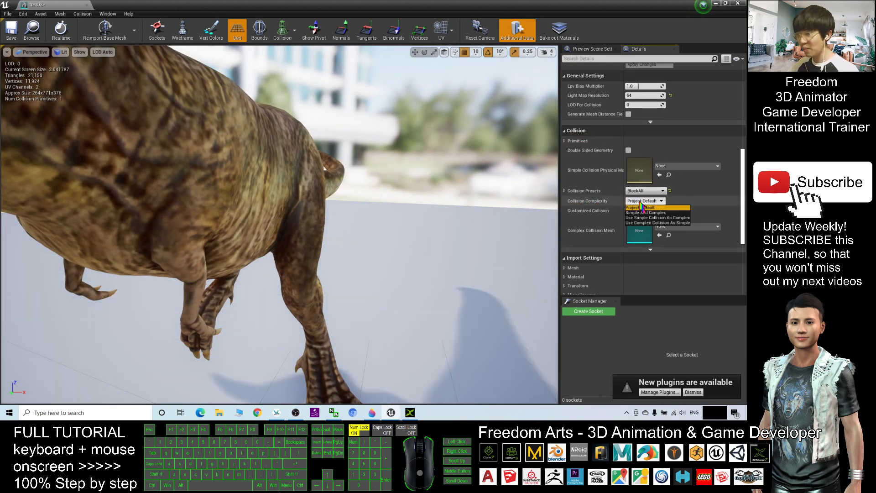
pyautogui.click(638, 223)
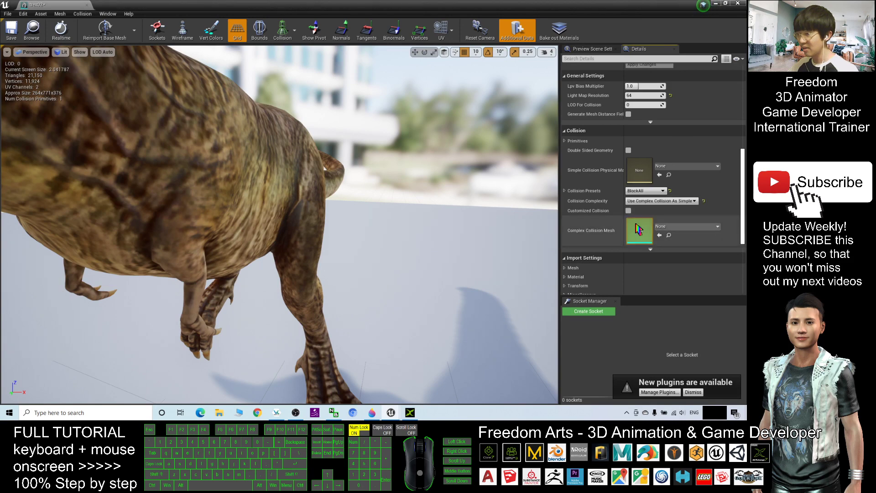
pyautogui.click(737, 3)
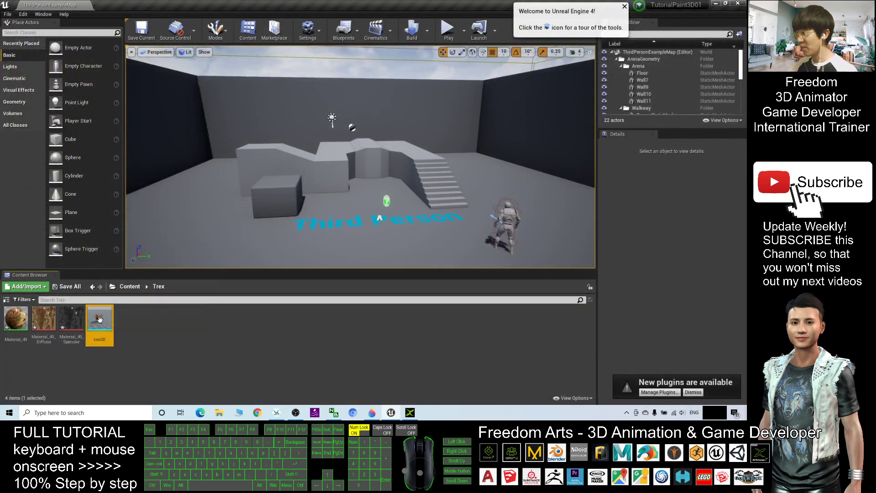
# - Place trex02 in the level, start Play, and jump the character onto its back
pyautogui.moveTo(99, 323)
pyautogui.mouseDown()
pyautogui.moveTo(252, 224)
pyautogui.moveTo(335, 250)
pyautogui.mouseUp()
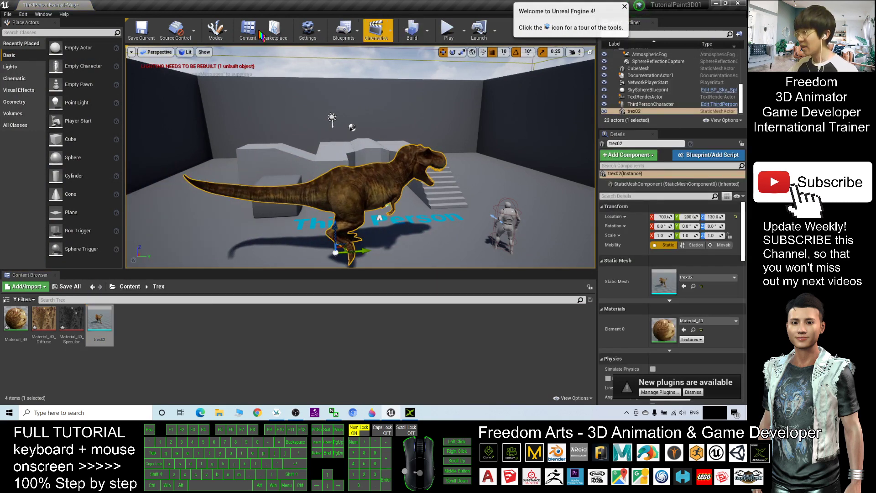
pyautogui.click(448, 28)
pyautogui.press('w')
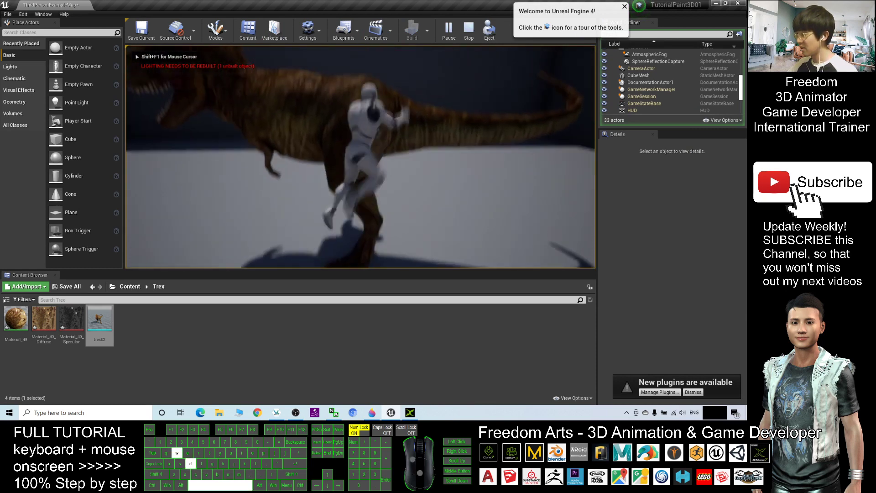
pyautogui.press('space')
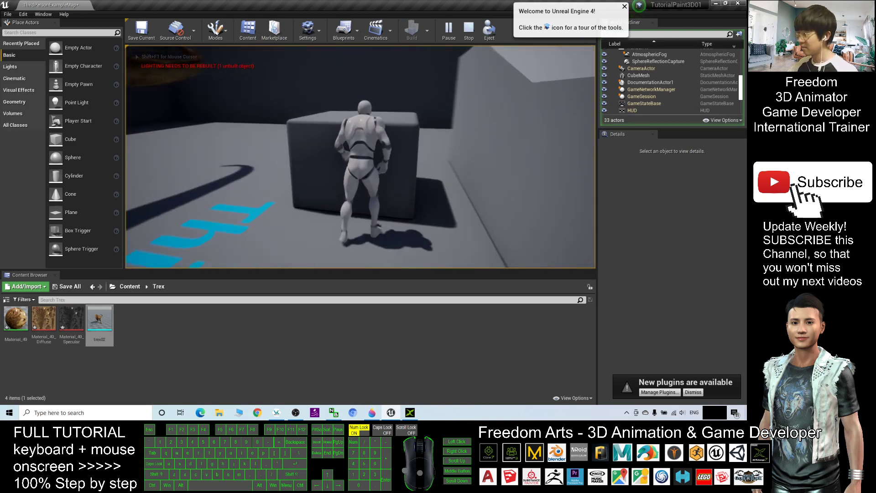
# - Run and jump the character across the grey boxes and back toward the T-rex
pyautogui.press('d')
pyautogui.press('space')
pyautogui.press('space')
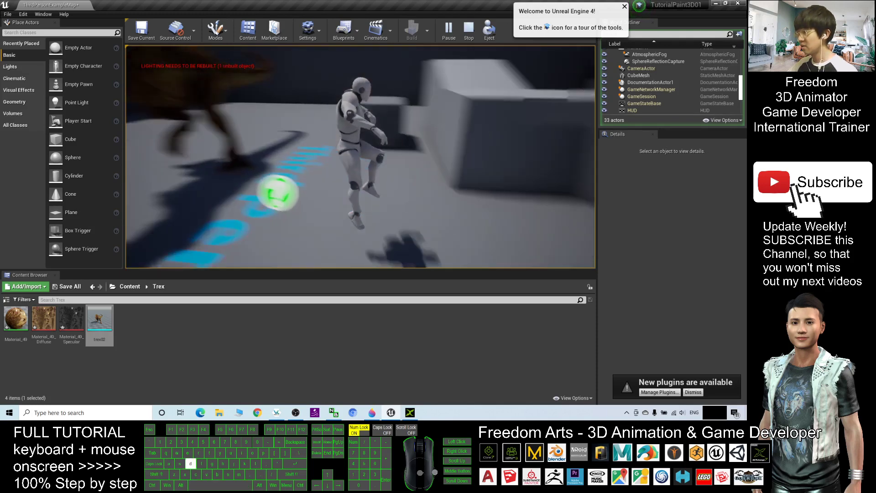
pyautogui.press('d')
pyautogui.press('space')
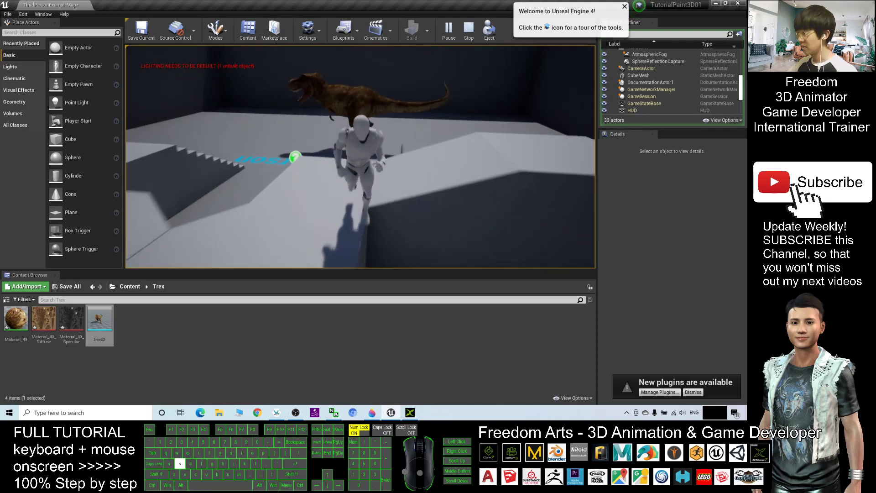
pyautogui.press('w')
pyautogui.press('d')
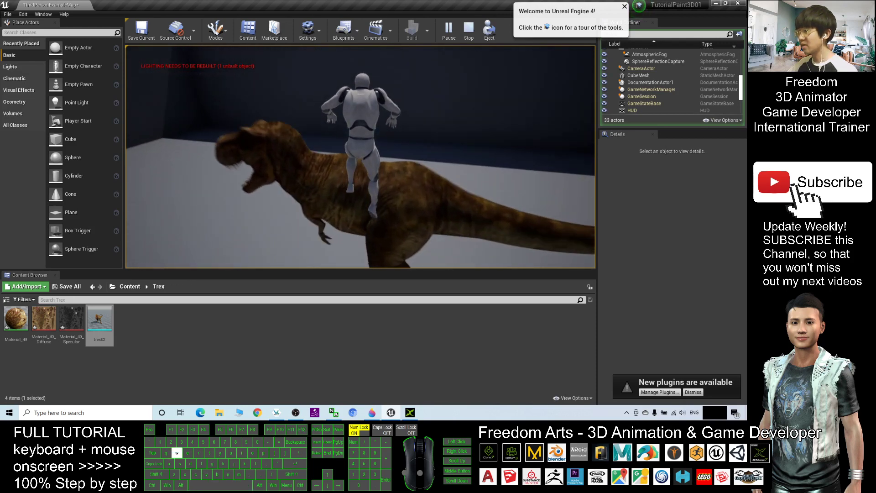
pyautogui.press('w')
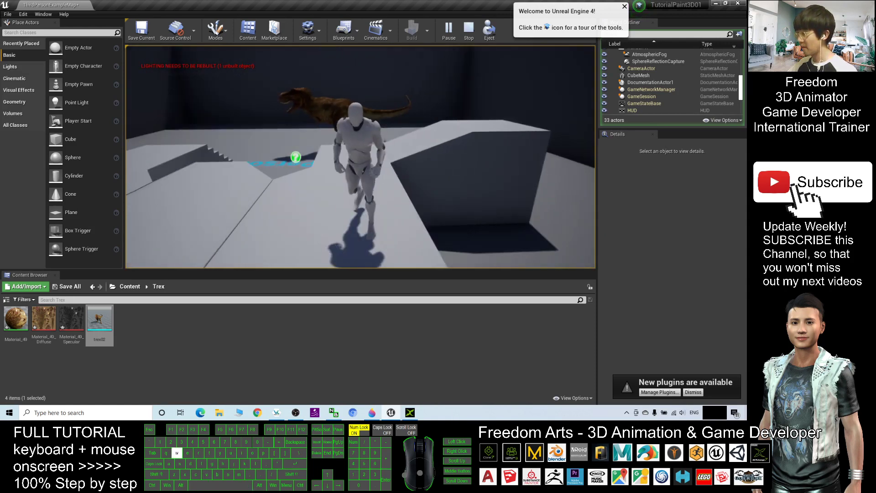
pyautogui.press('d')
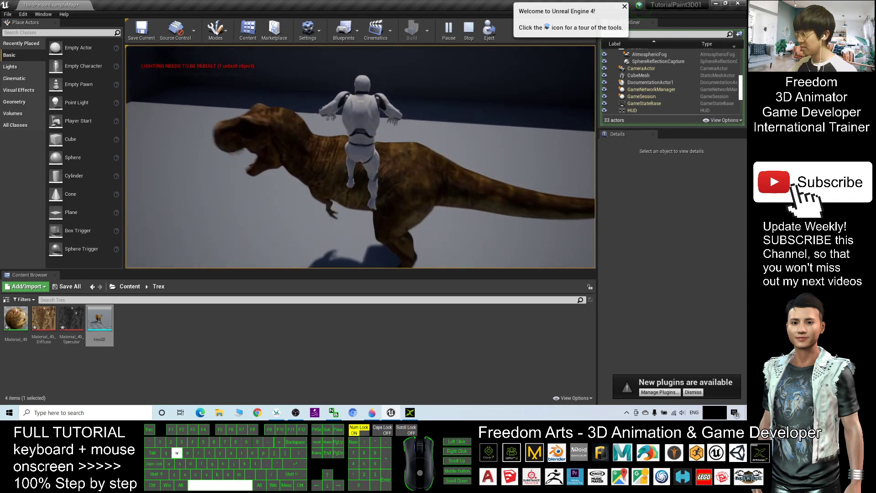
# - End the play-test, shift the T-rex along the X axis, and relaunch Play
pyautogui.press('Escape')
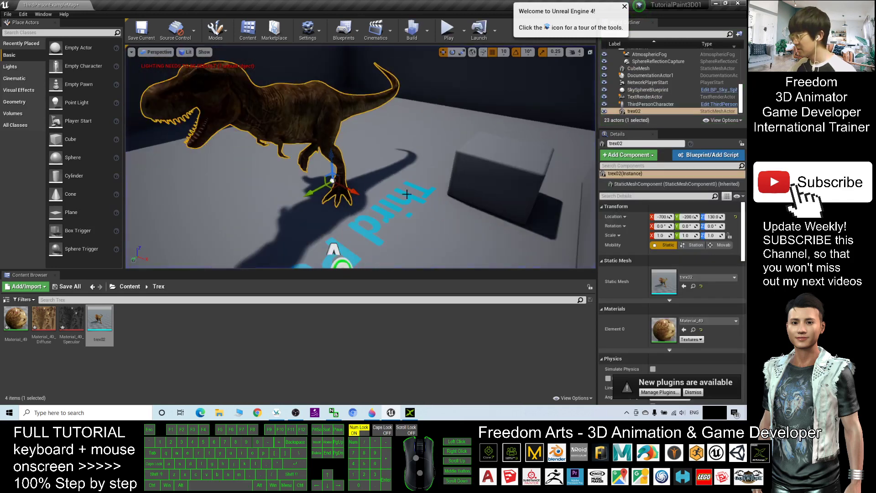
pyautogui.moveTo(370, 184); pyautogui.dragTo(404, 197)
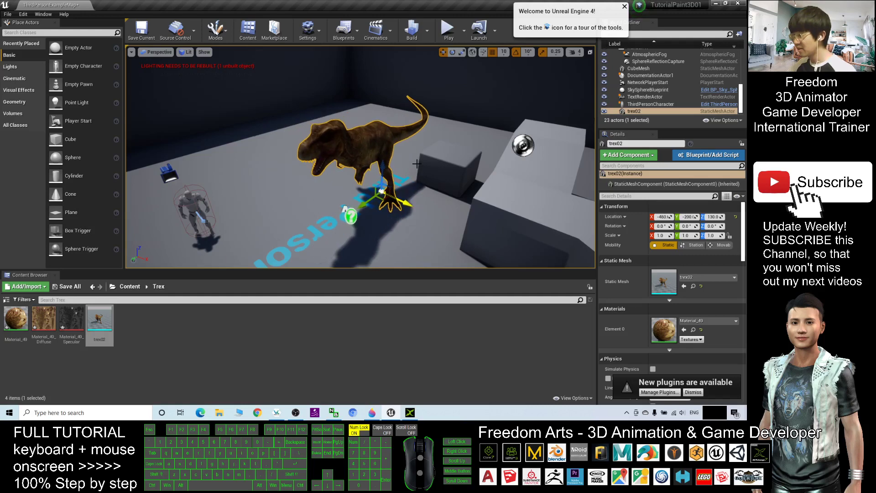
pyautogui.click(447, 29)
# - Run the character up the steps onto the T-rex's back, then jump off
pyautogui.press('w')
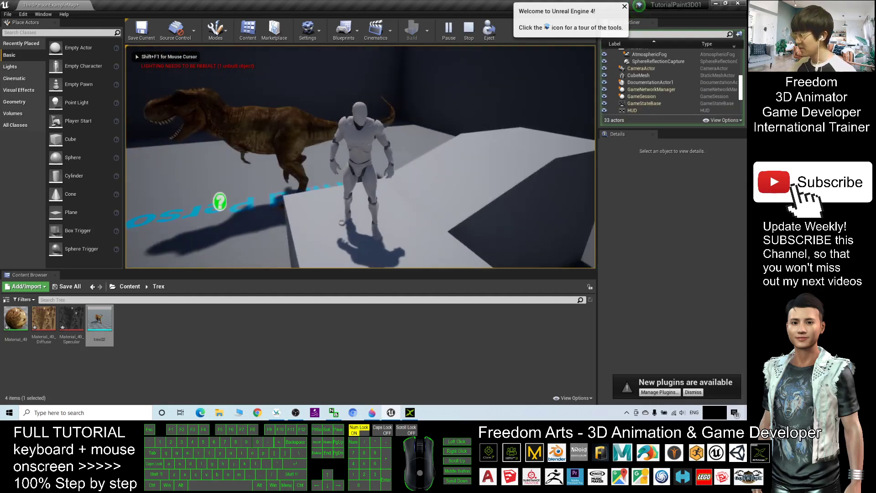
pyautogui.press('a')
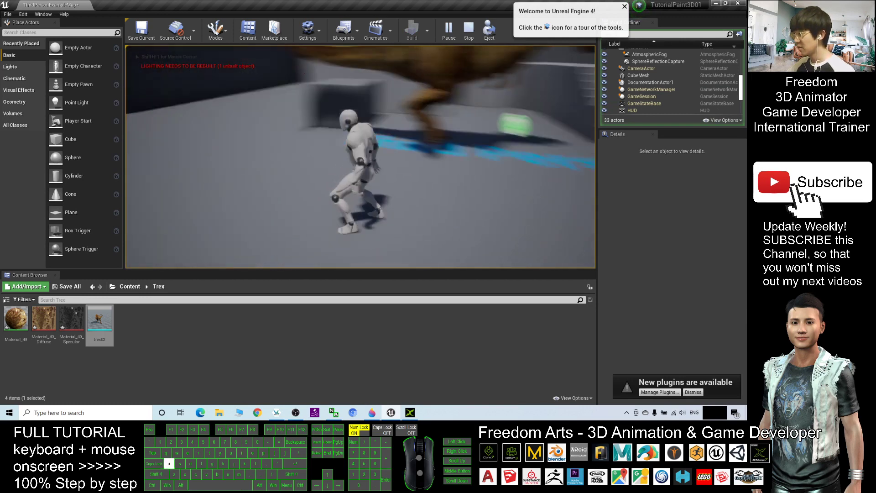
pyautogui.press('w')
pyautogui.press('d')
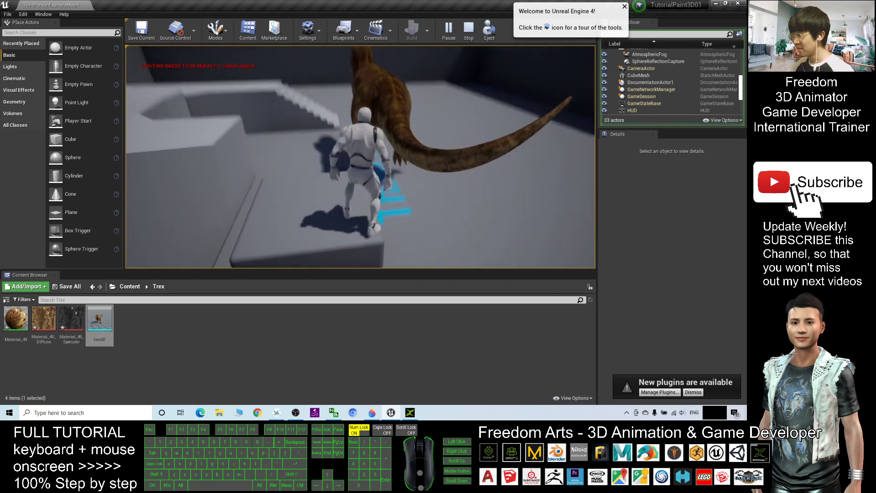
pyautogui.press('w')
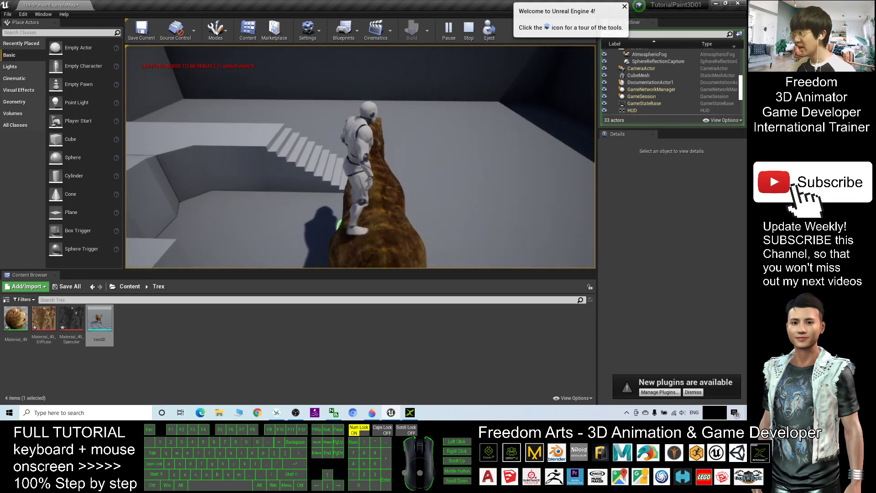
pyautogui.press('w')
pyautogui.press('space')
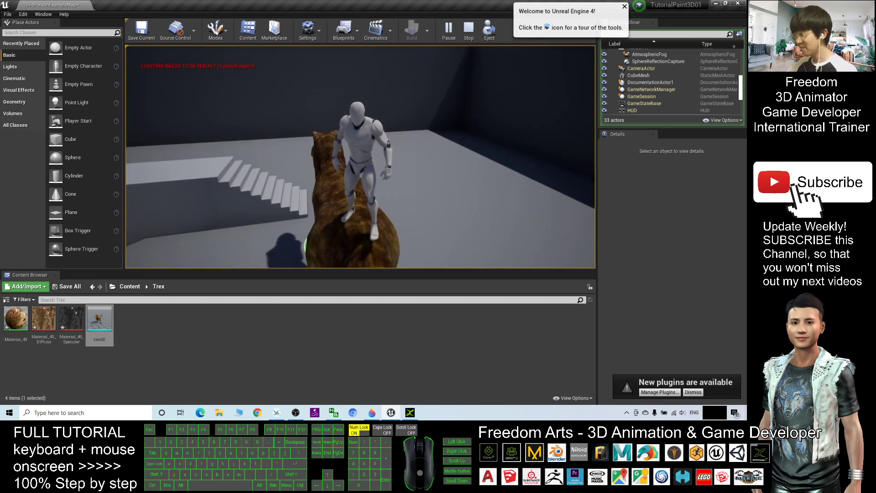
pyautogui.press('Escape')
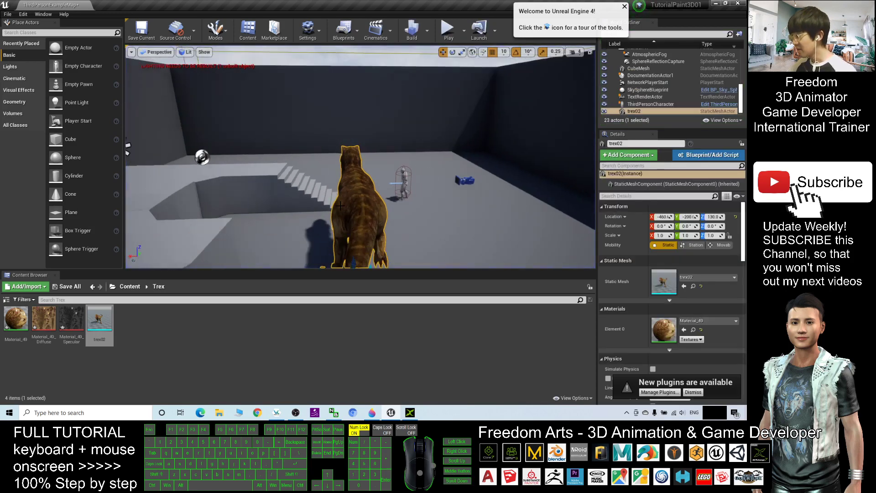
pyautogui.click(372, 413)
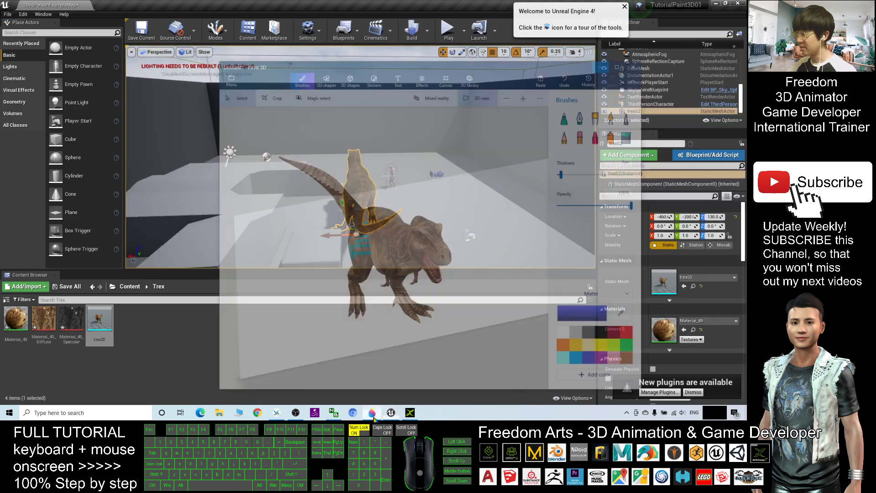
pyautogui.click(640, 21)
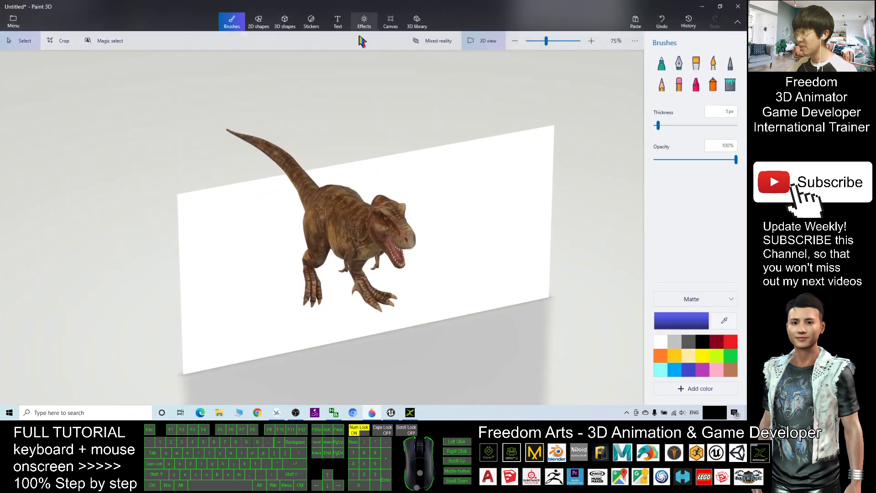
pyautogui.click(427, 22)
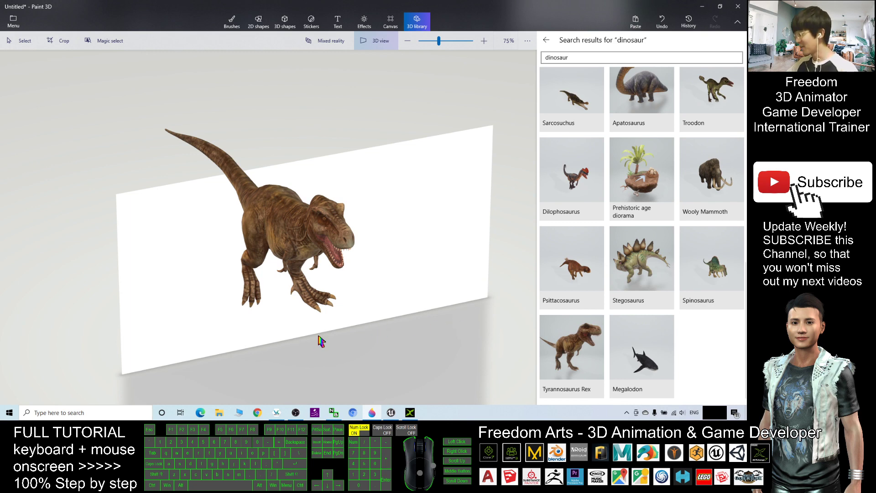
pyautogui.moveTo(322, 342); pyautogui.dragTo(363, 329, button='right')
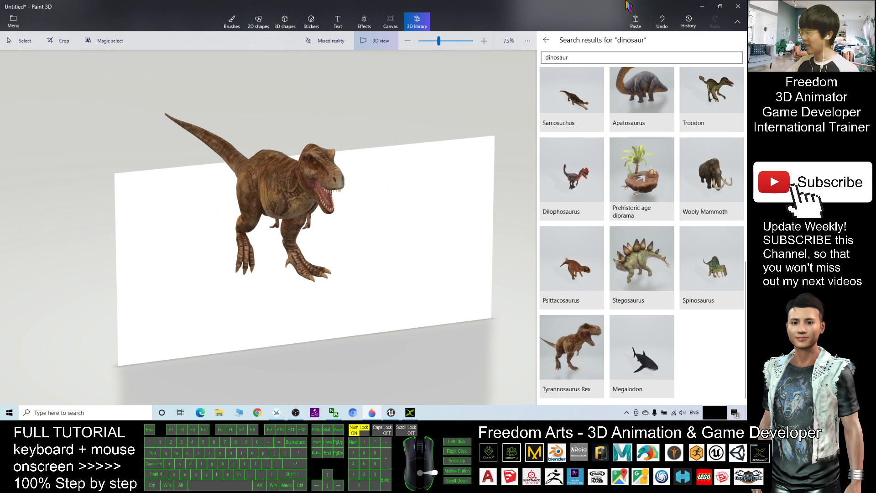
pyautogui.click(703, 7)
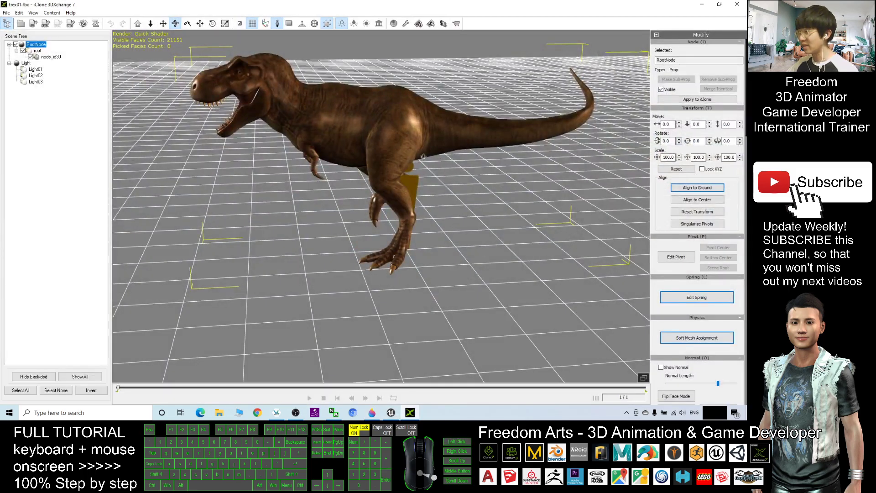
pyautogui.moveTo(418, 100)
pyautogui.mouseDown(button='right')
pyautogui.moveTo(516, 233)
pyautogui.moveTo(438, 233)
pyautogui.mouseUp(button='right')
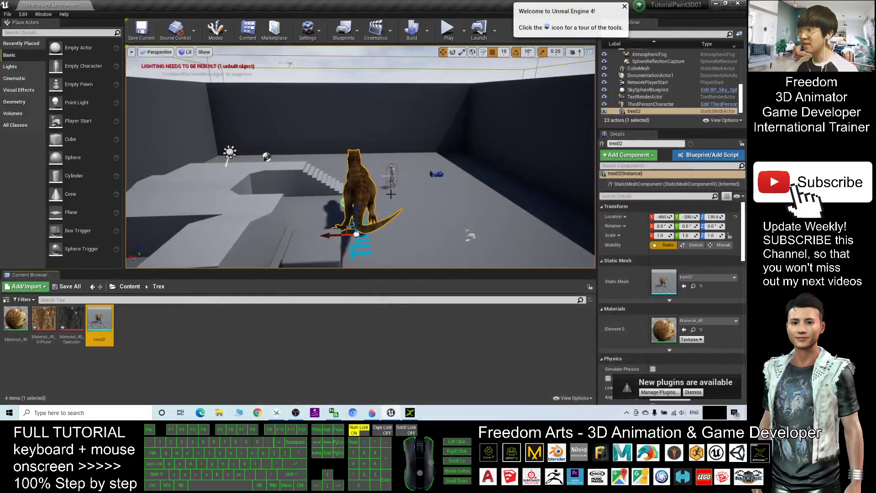
pyautogui.moveTo(411, 205); pyautogui.dragTo(484, 178, button='right')
pyautogui.scroll(3, 484, 177)
pyautogui.scroll(3, 483, 177)
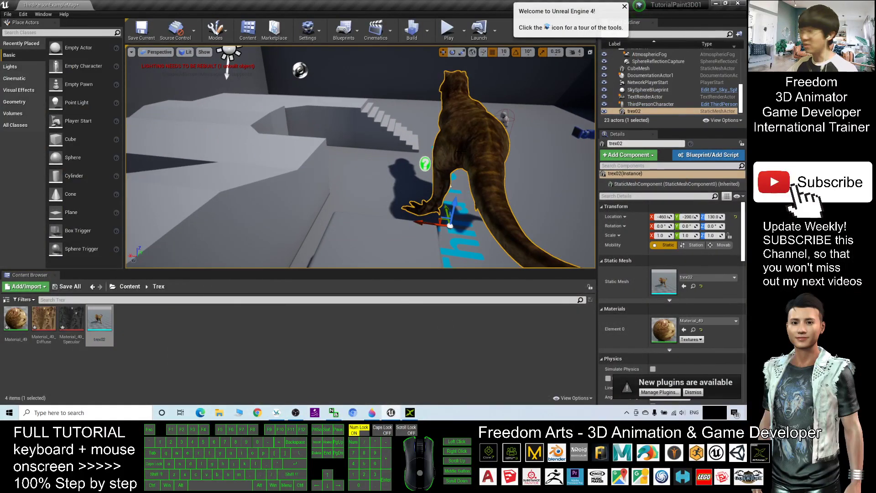
pyautogui.scroll(-3, 460, 151)
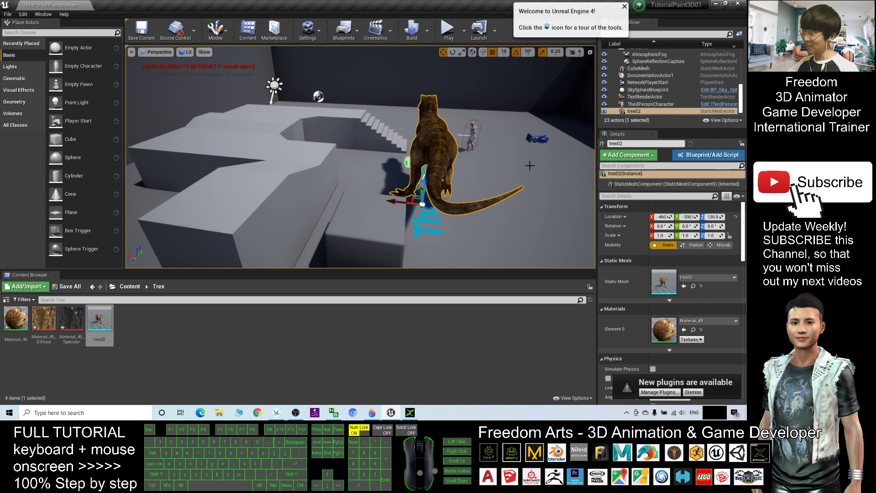
pyautogui.moveTo(468, 167)
pyautogui.keyDown('alt'); pyautogui.mouseDown()
pyautogui.moveTo(564, 224)
pyautogui.moveTo(408, 212)
pyautogui.mouseUp(); pyautogui.keyUp('alt')
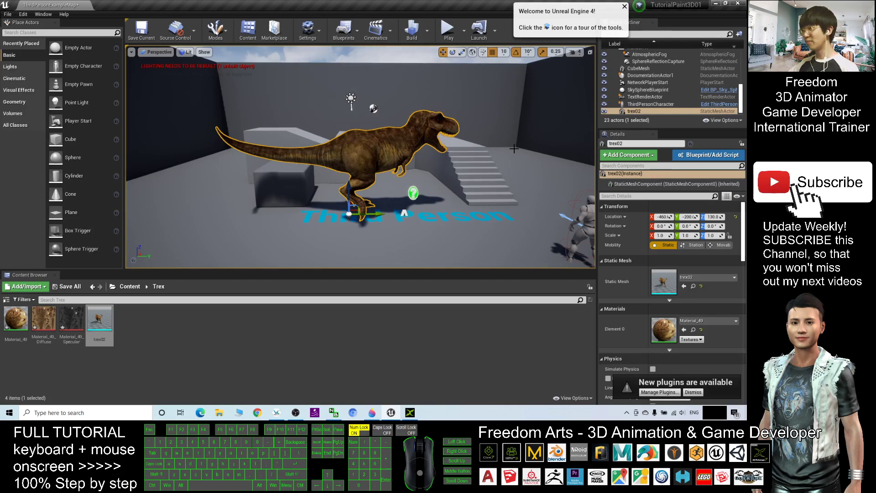